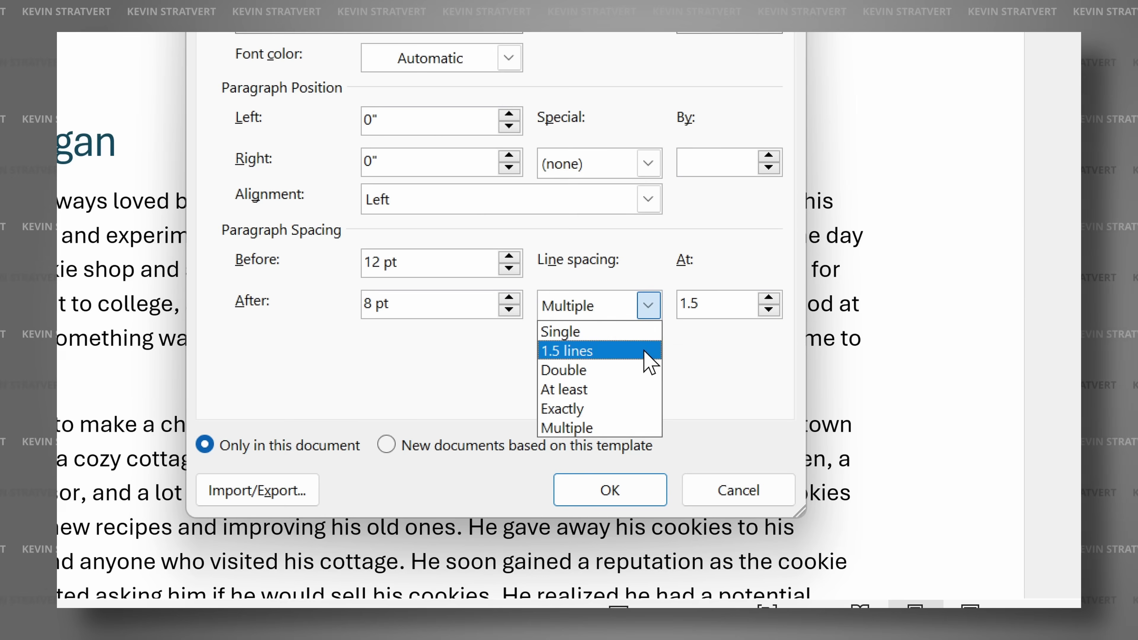
- Set line spacing to Multiple 2.5, select and deselect the first paragraph, then switch to Design
click(652, 314)
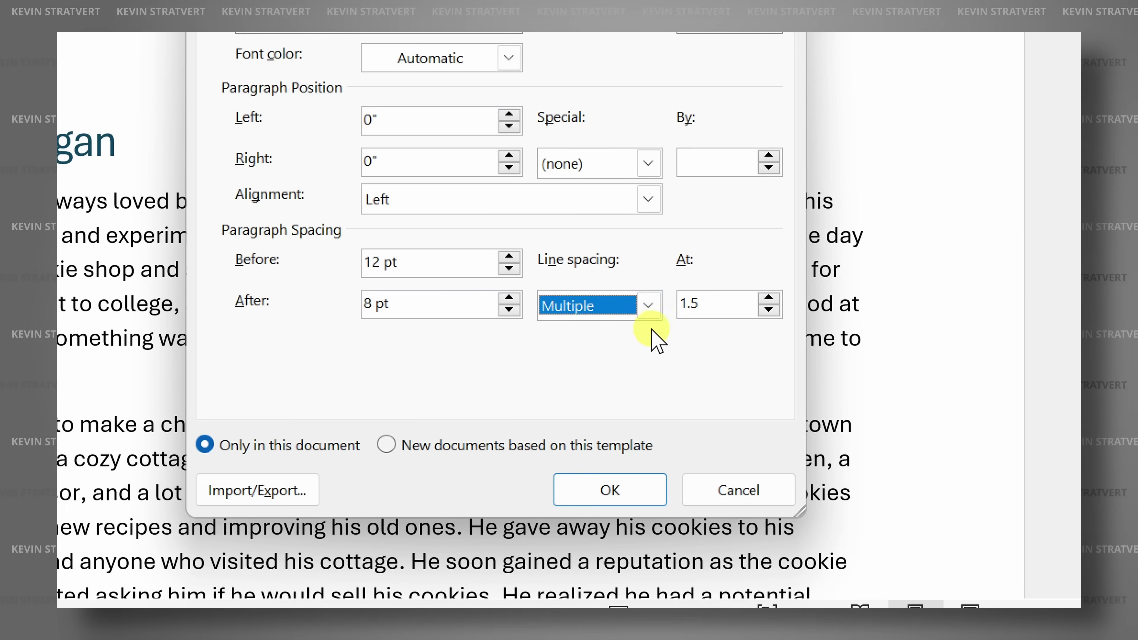
click(769, 297)
click(769, 297)
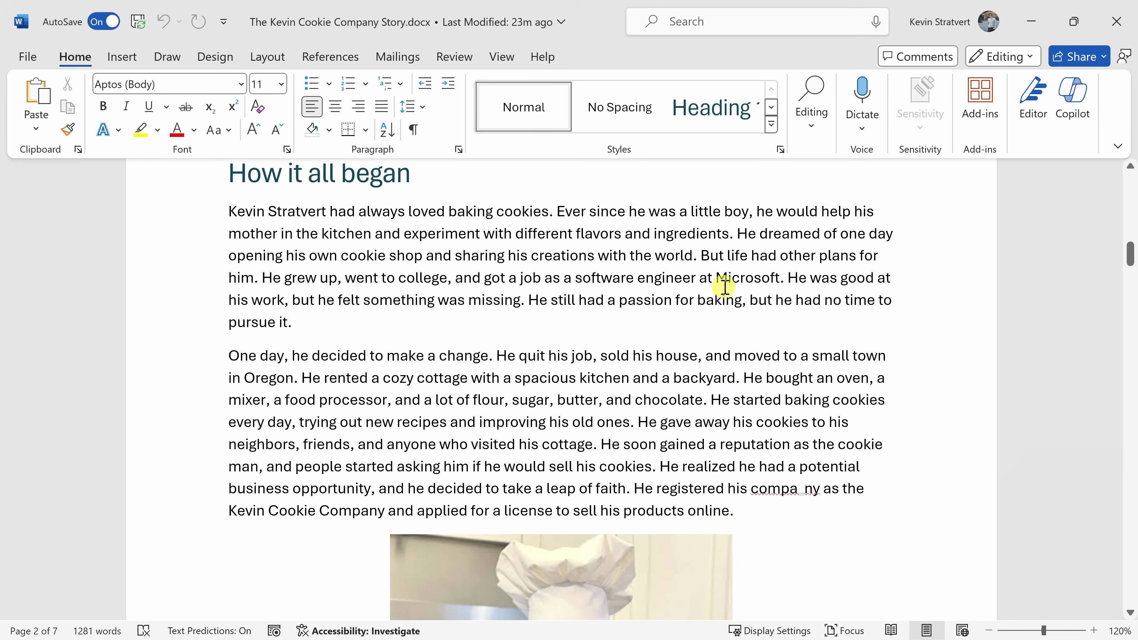
drag(404, 315, 210, 216)
click(345, 327)
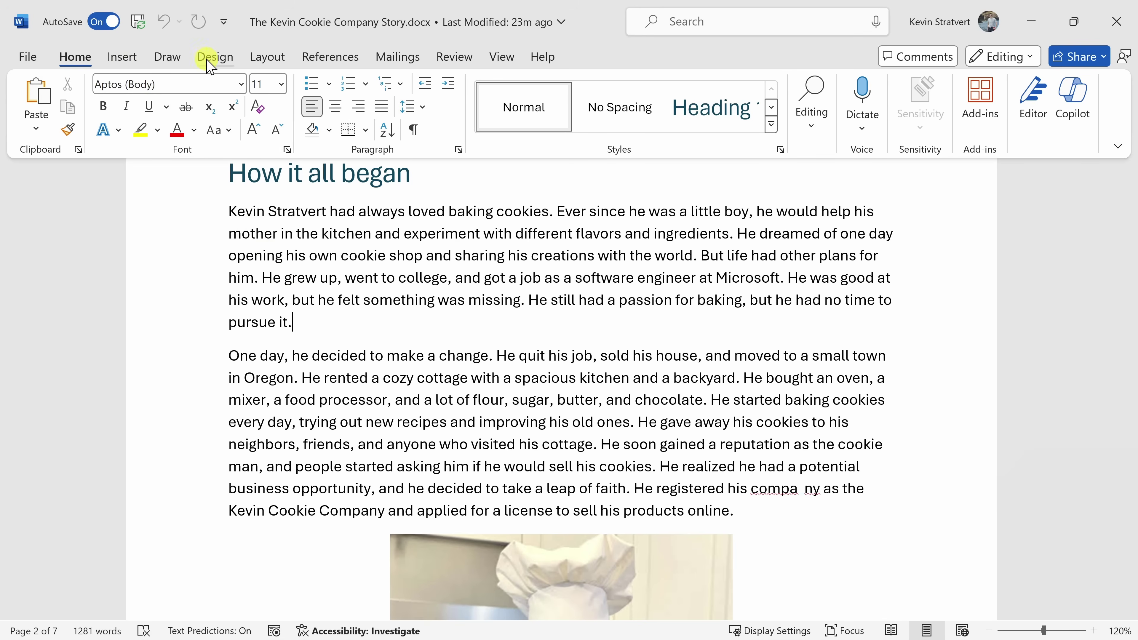
click(219, 59)
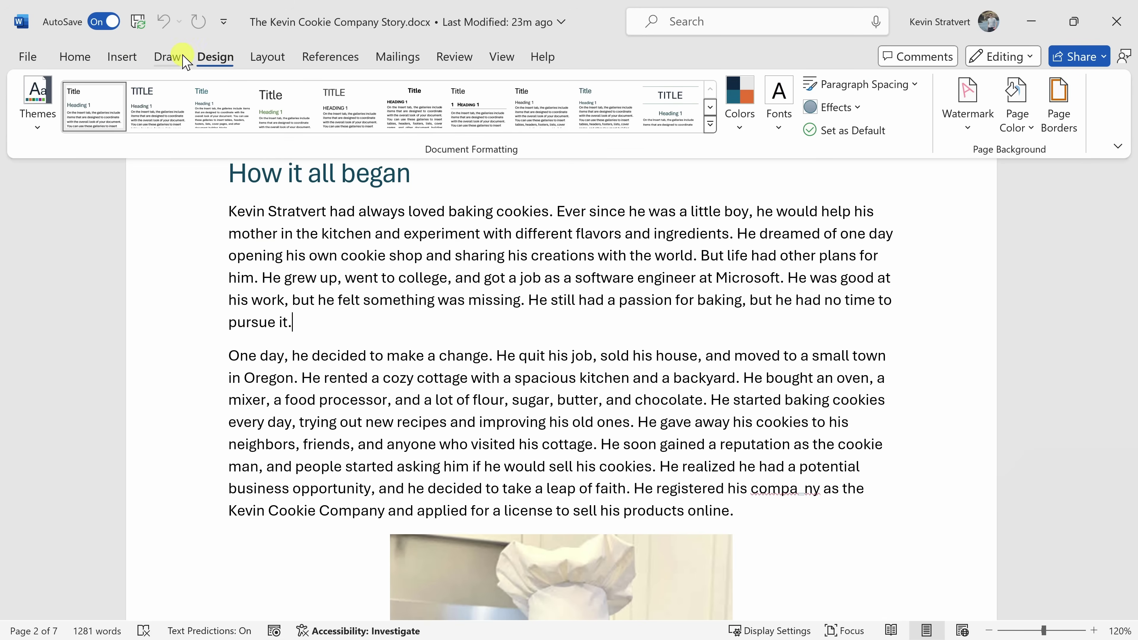
- Apply the Double paragraph spacing preset (line spacing 2, 8 pt after) to the whole story
click(866, 85)
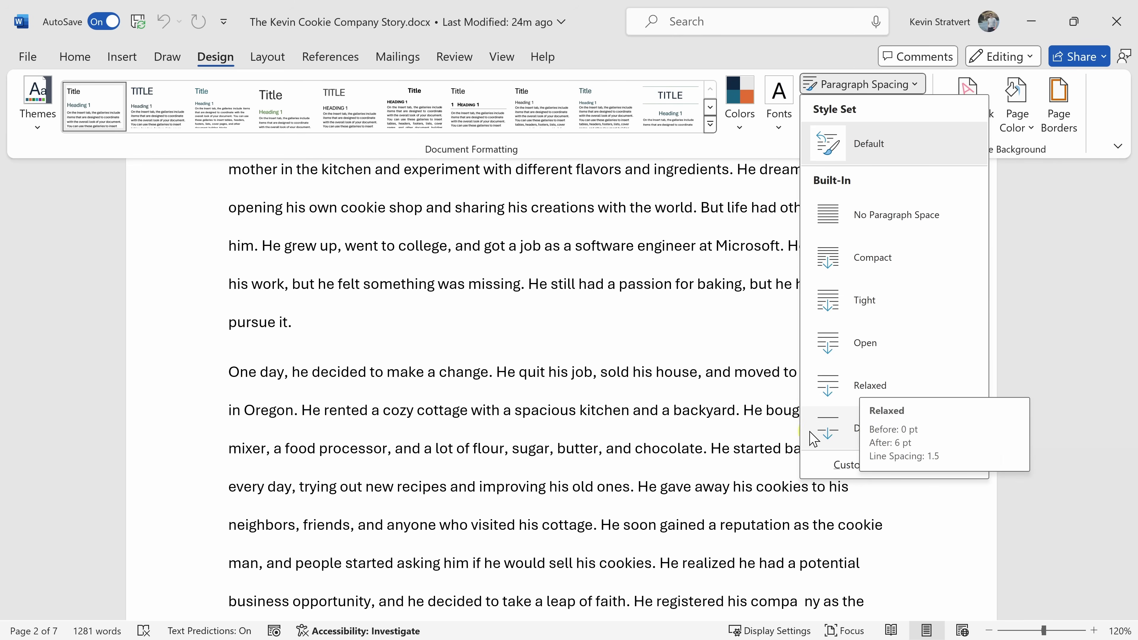
click(826, 431)
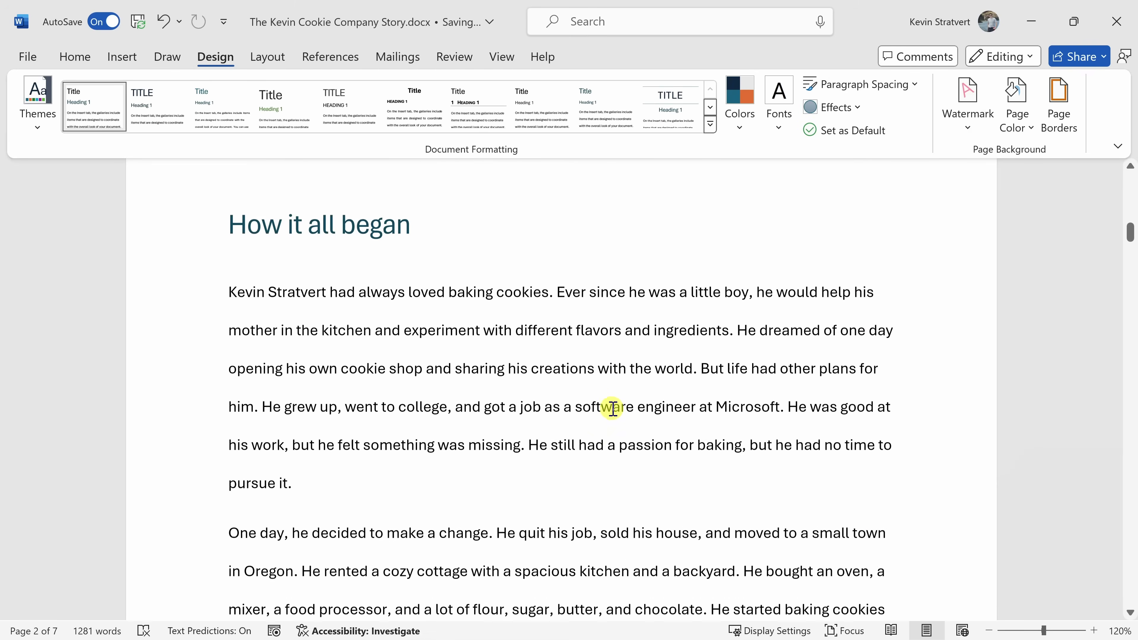
- Reset the story to Default paragraph spacing, then open Custom Paragraph Spacing from the presets
scroll(614, 402, down, 15)
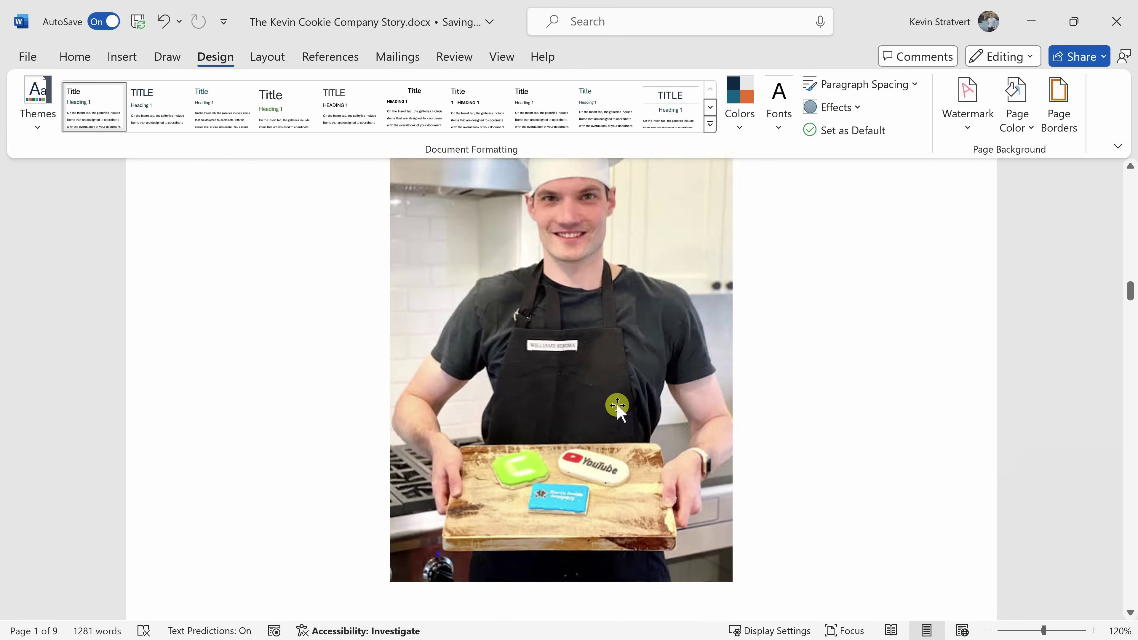
scroll(627, 419, up, 5)
scroll(627, 419, up, 10)
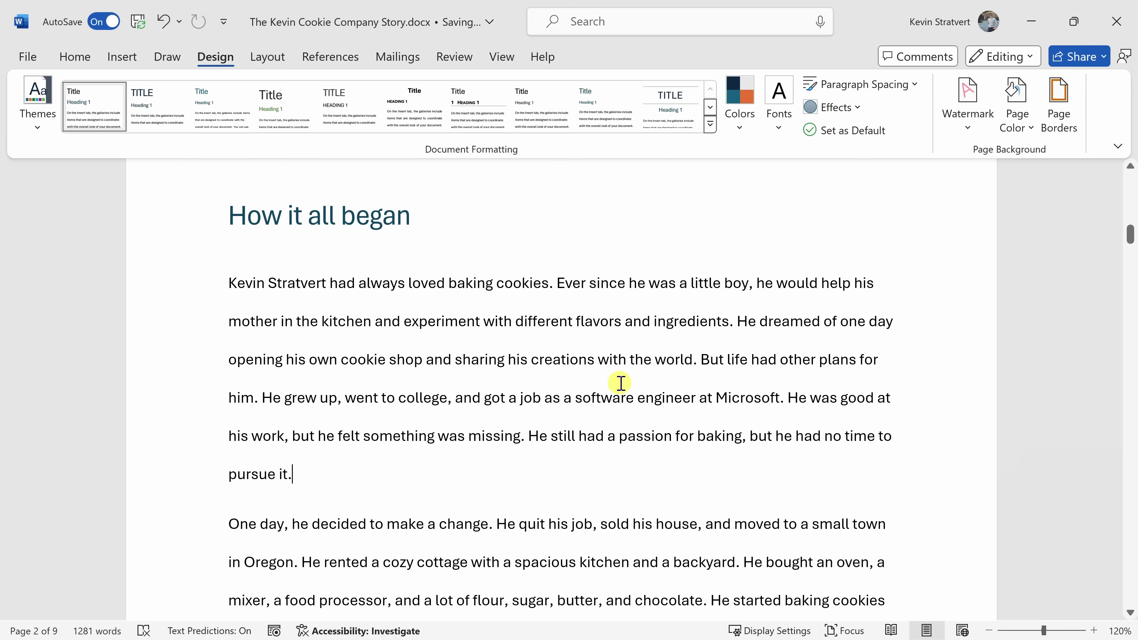
click(874, 86)
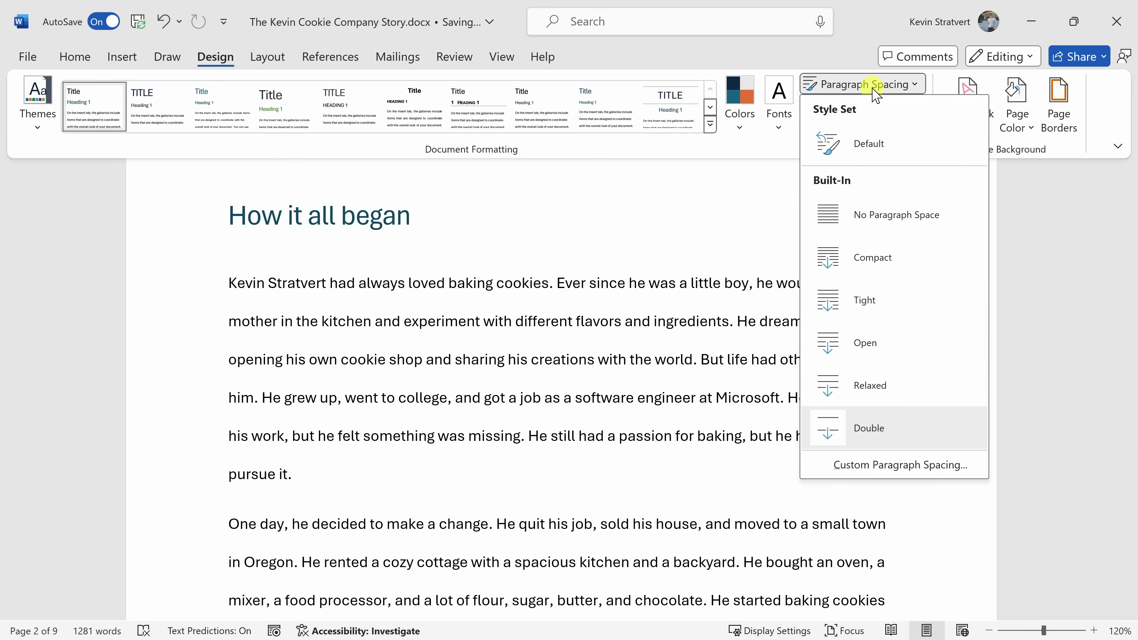
click(869, 144)
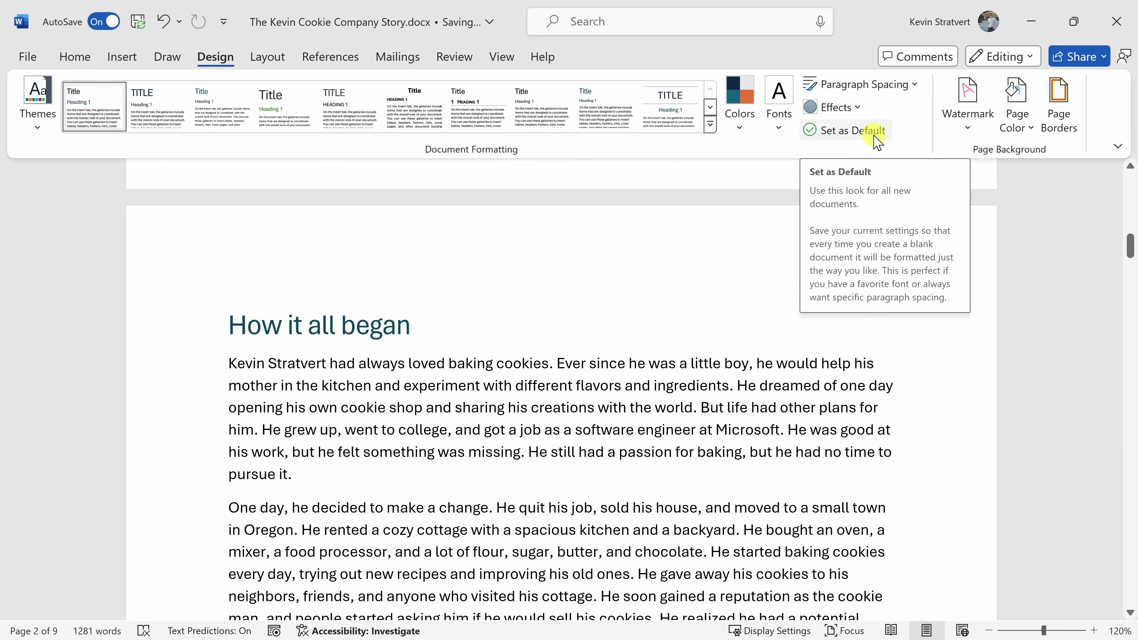
click(892, 85)
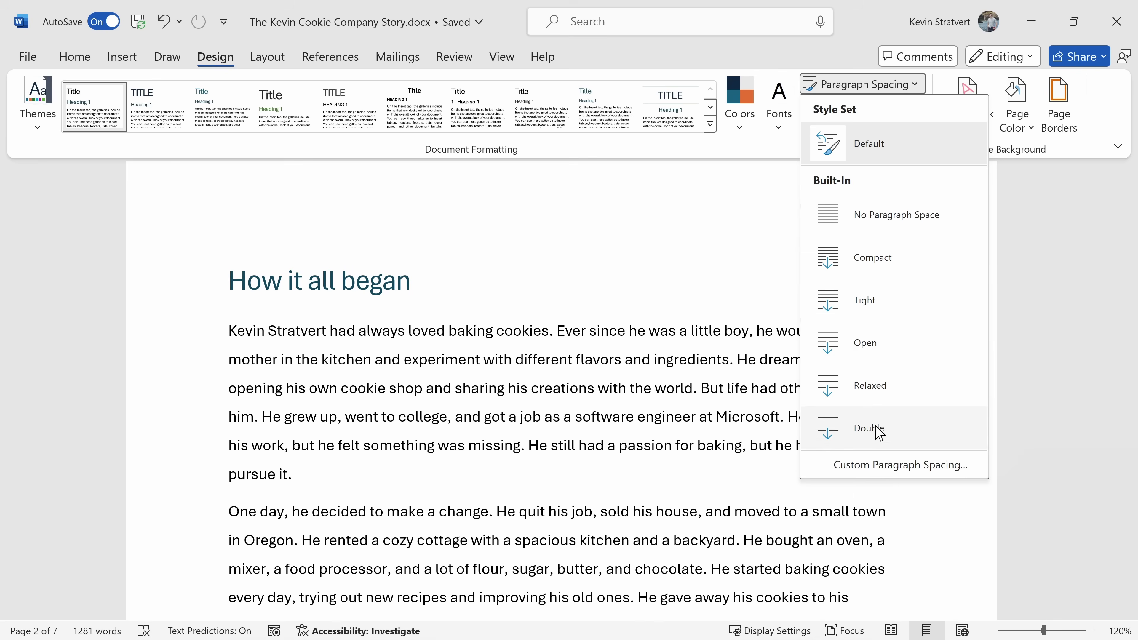
click(878, 467)
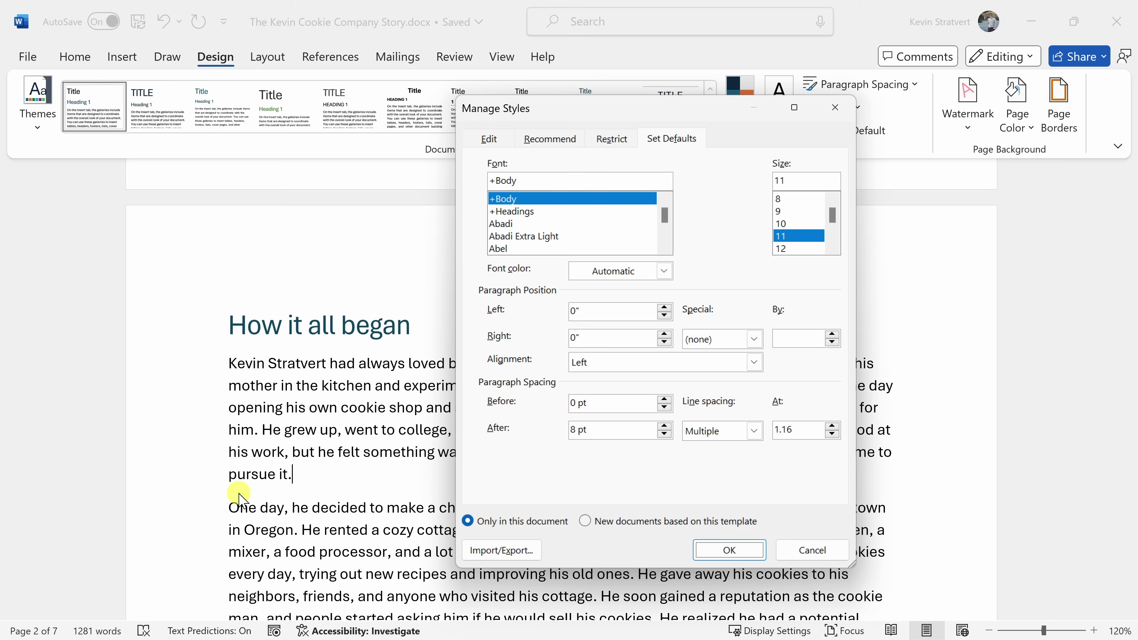
- Increase the default spacing before paragraphs from 0 pt to 12 pt
click(667, 399)
click(667, 399)
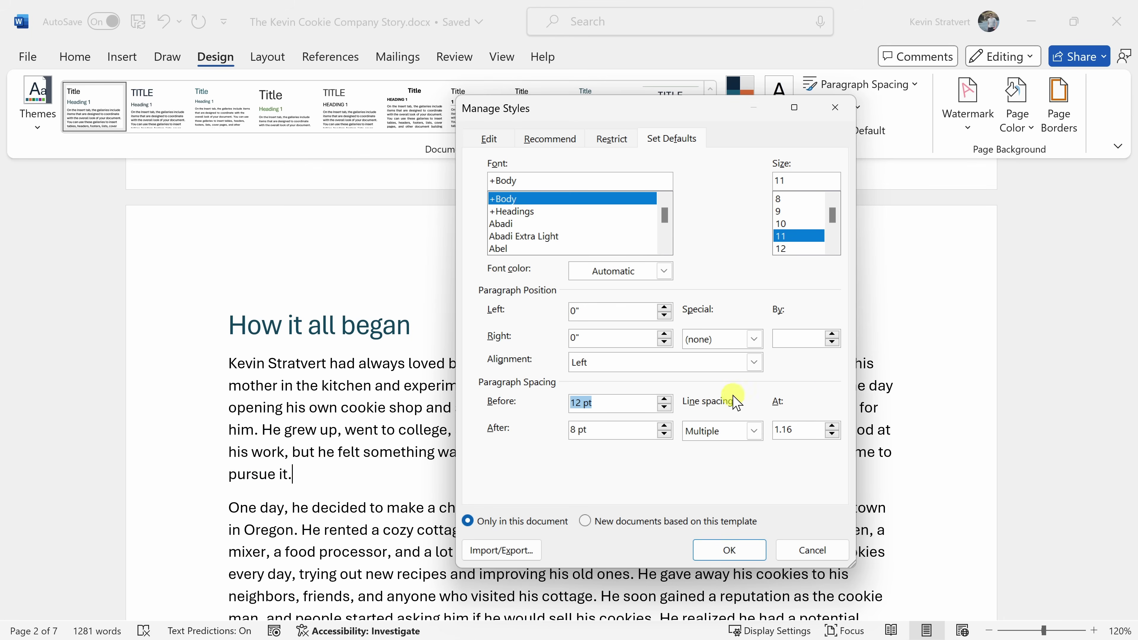
click(742, 432)
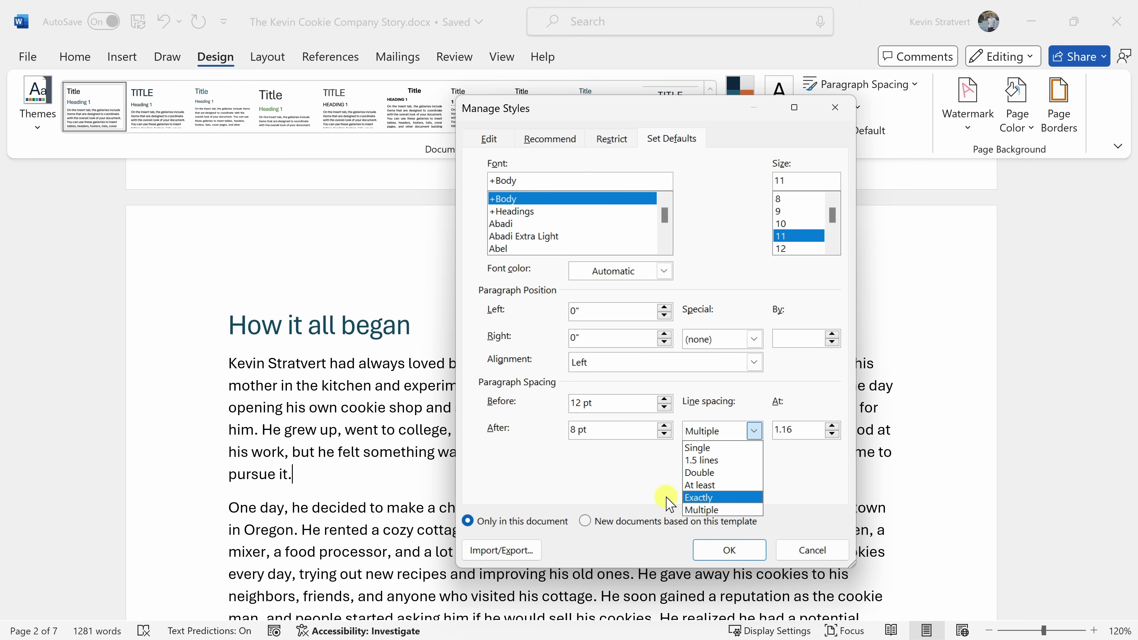
- Switch the default line spacing from Multiple 1.16 to Exactly 12 pt
click(698, 497)
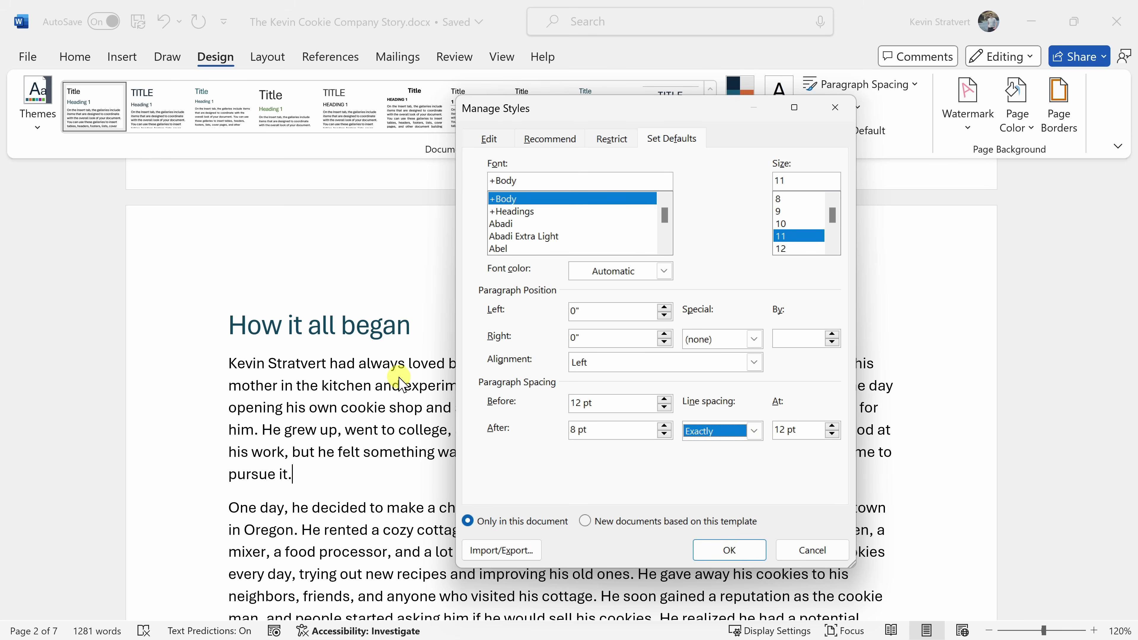
- Set default line spacing to Multiple at 3 and apply it to new documents from this template
click(694, 430)
click(702, 511)
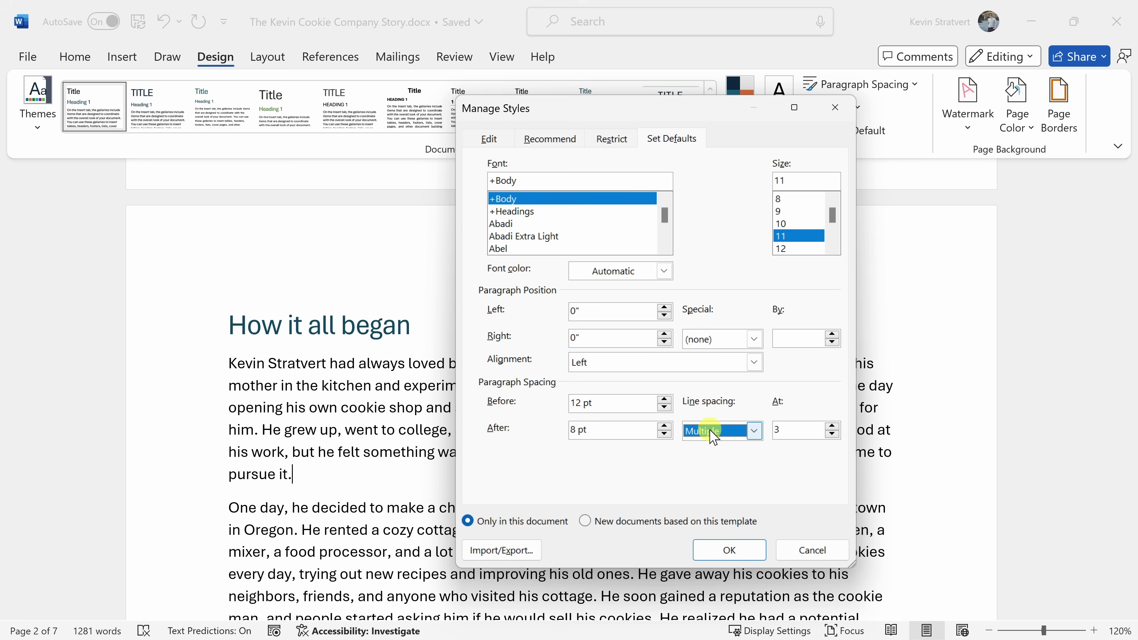
click(832, 435)
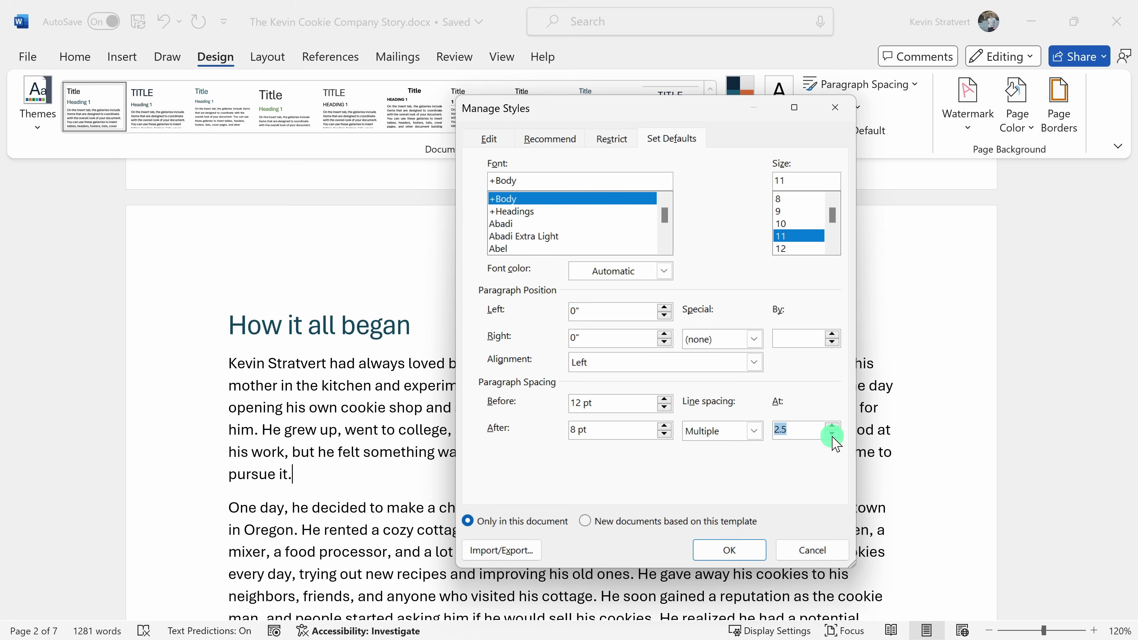
click(754, 430)
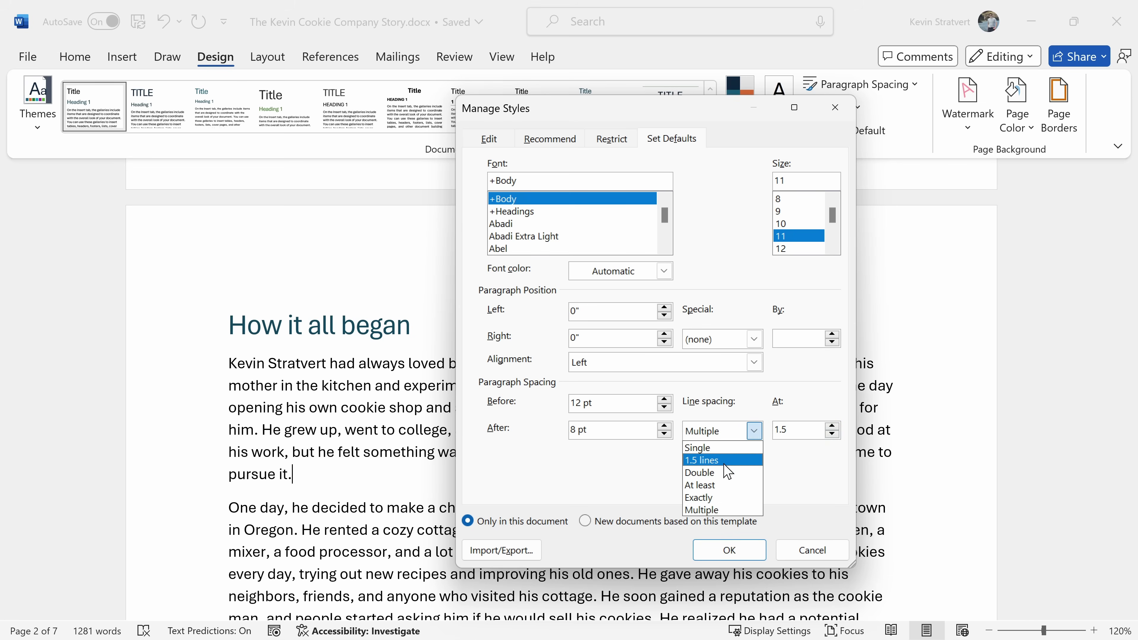
click(790, 459)
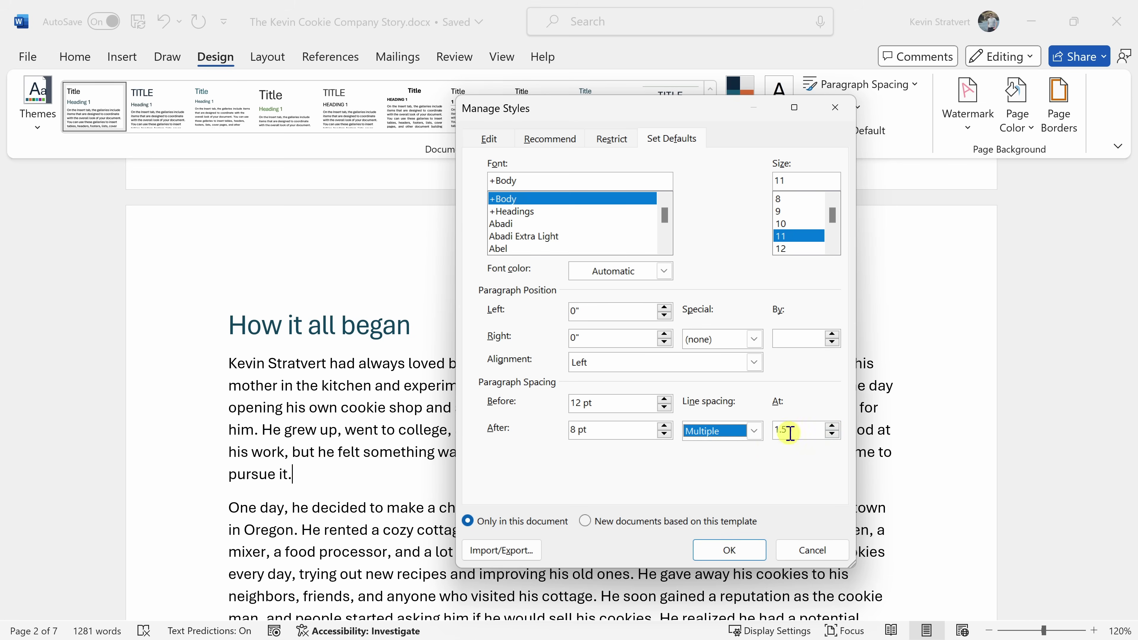
click(832, 425)
click(832, 425)
click(832, 425)
double_click(796, 428)
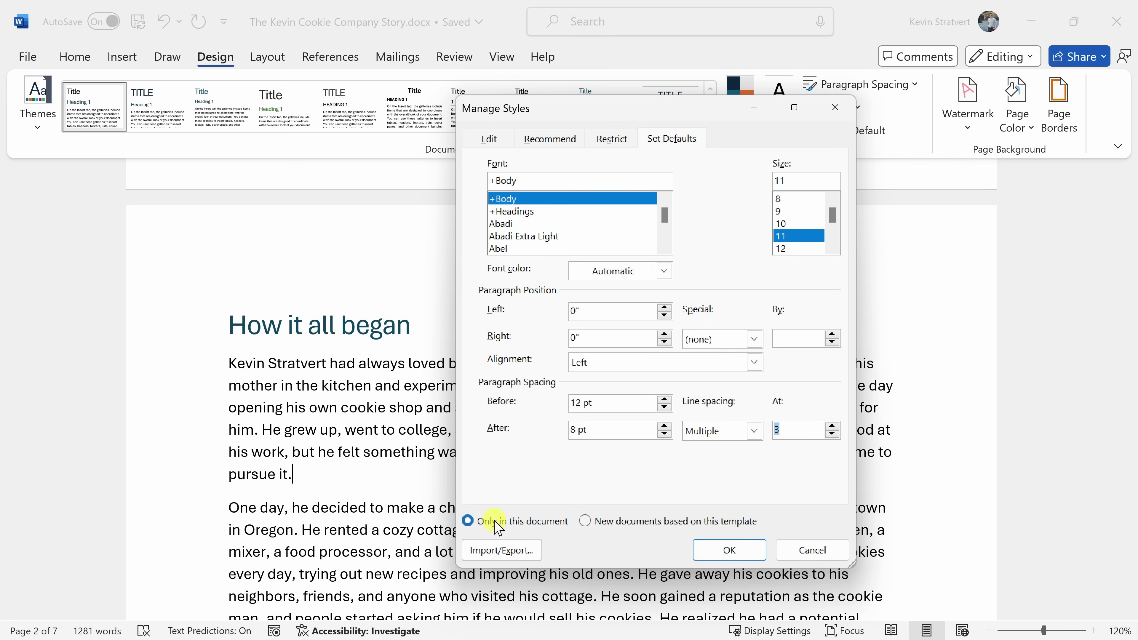
click(624, 530)
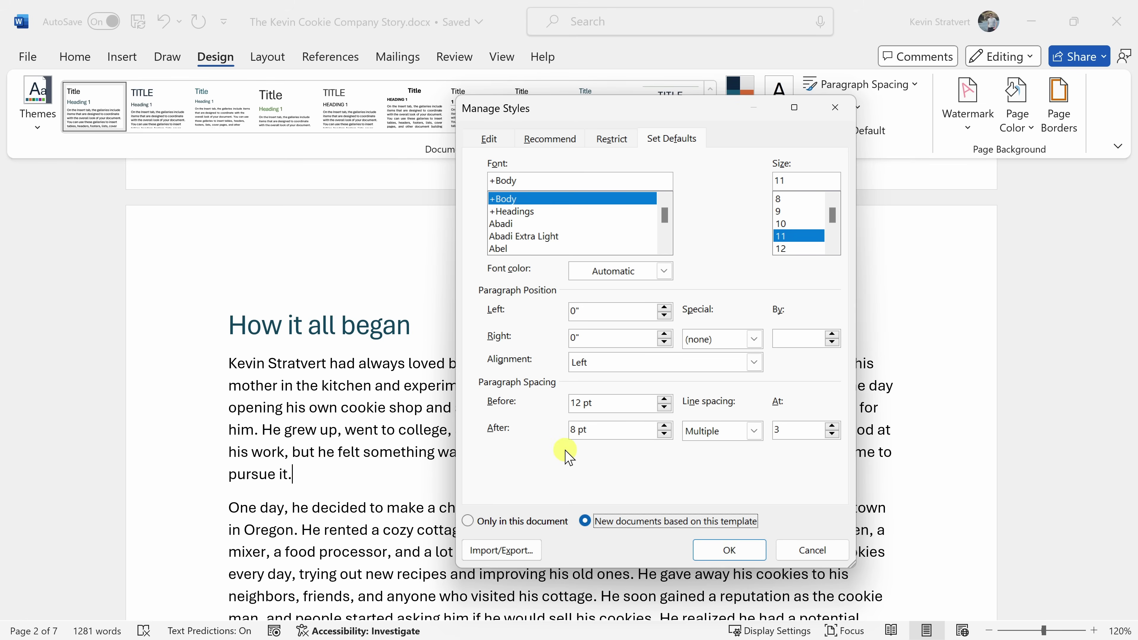
- Confirm the new spacing defaults for this document only, then reset the story to Default spacing
click(528, 532)
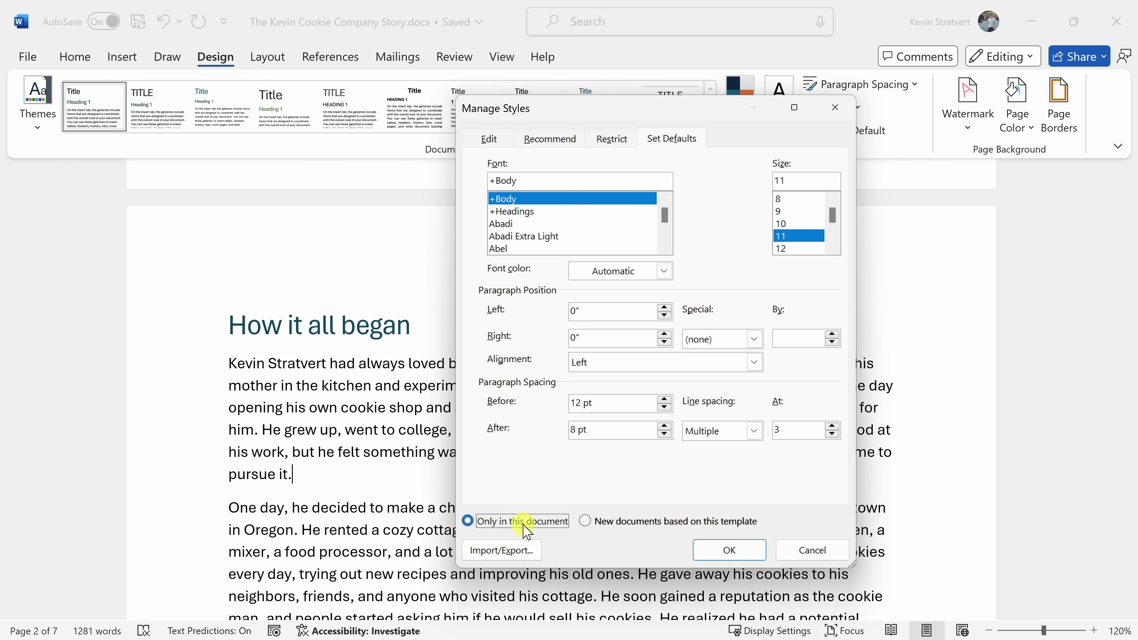
click(730, 550)
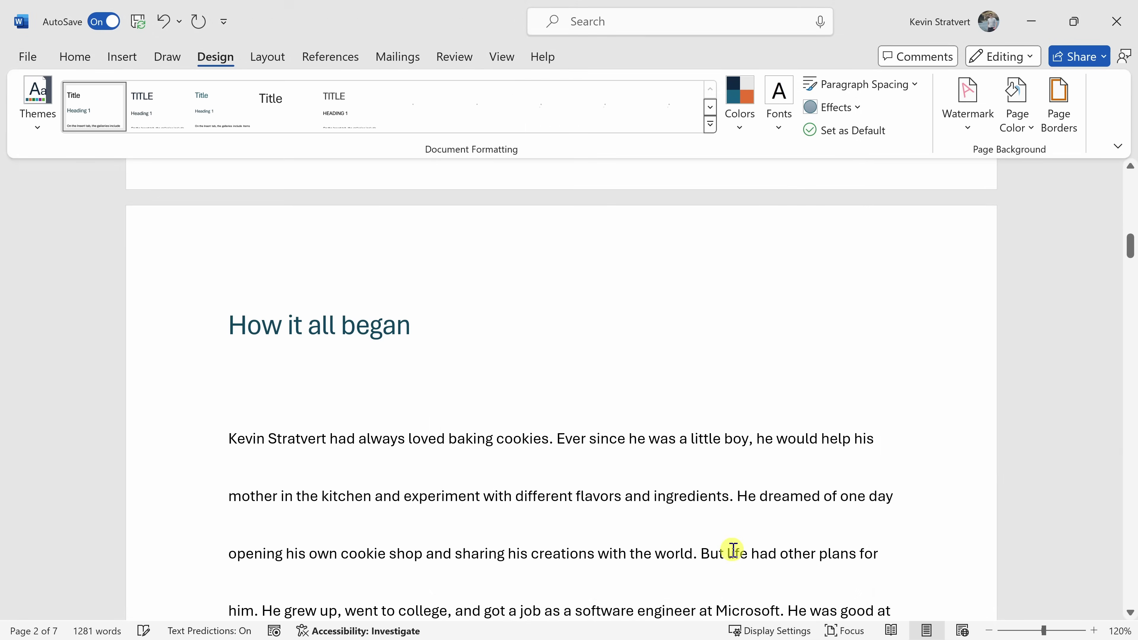
scroll(696, 457, down, 3)
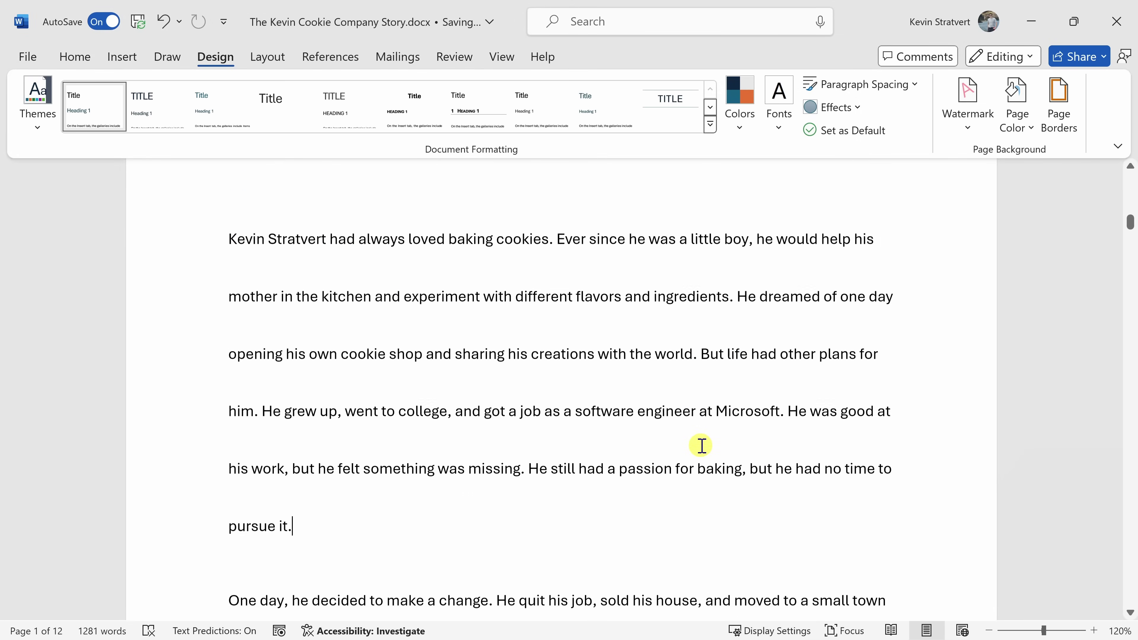
scroll(406, 356, up, 1)
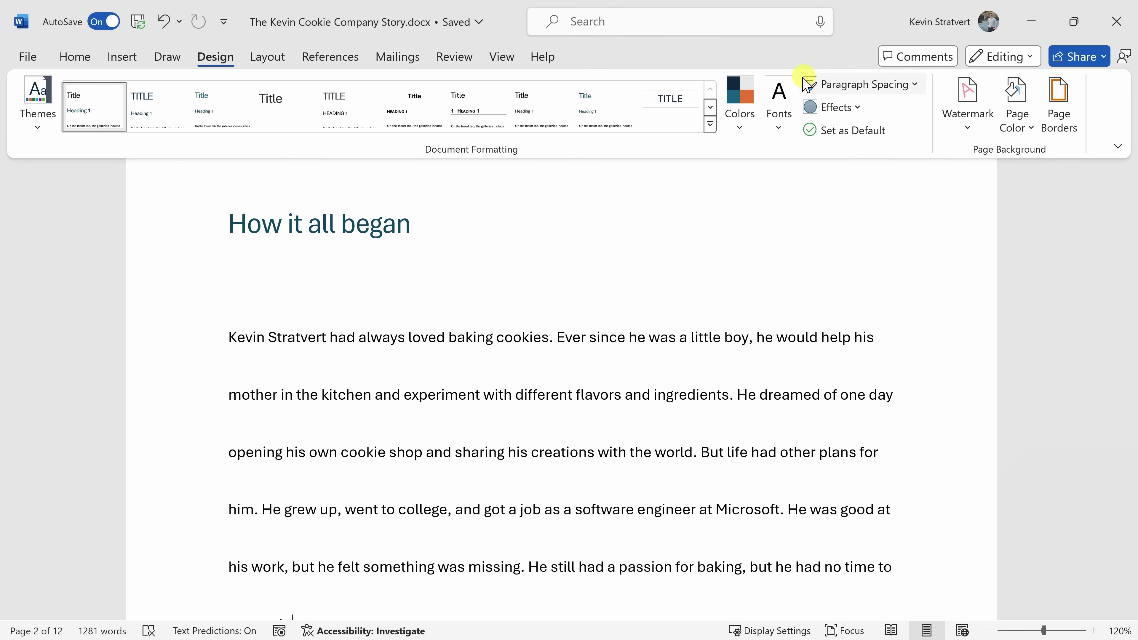
click(866, 98)
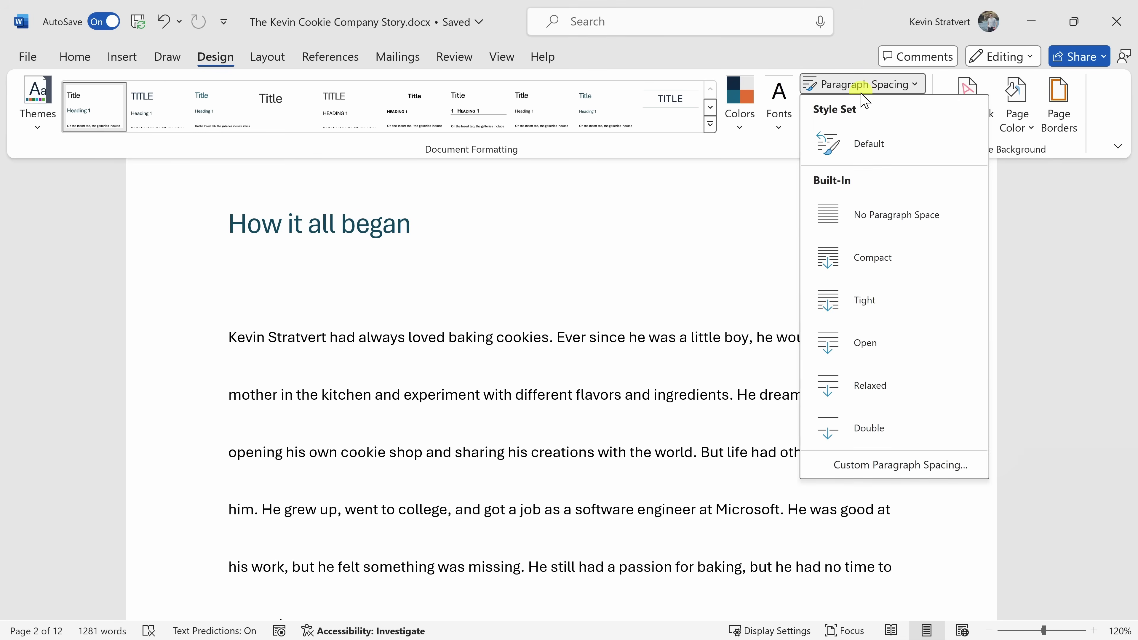
click(872, 144)
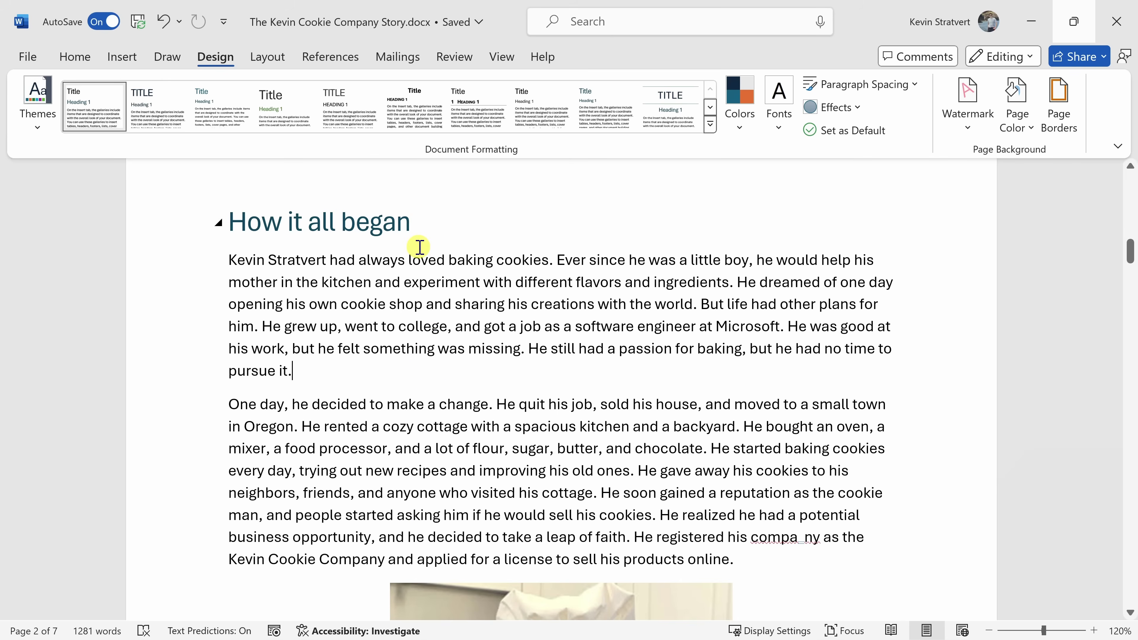
- On Home, show then hide paragraph marks, and select the story's first paragraph
click(77, 58)
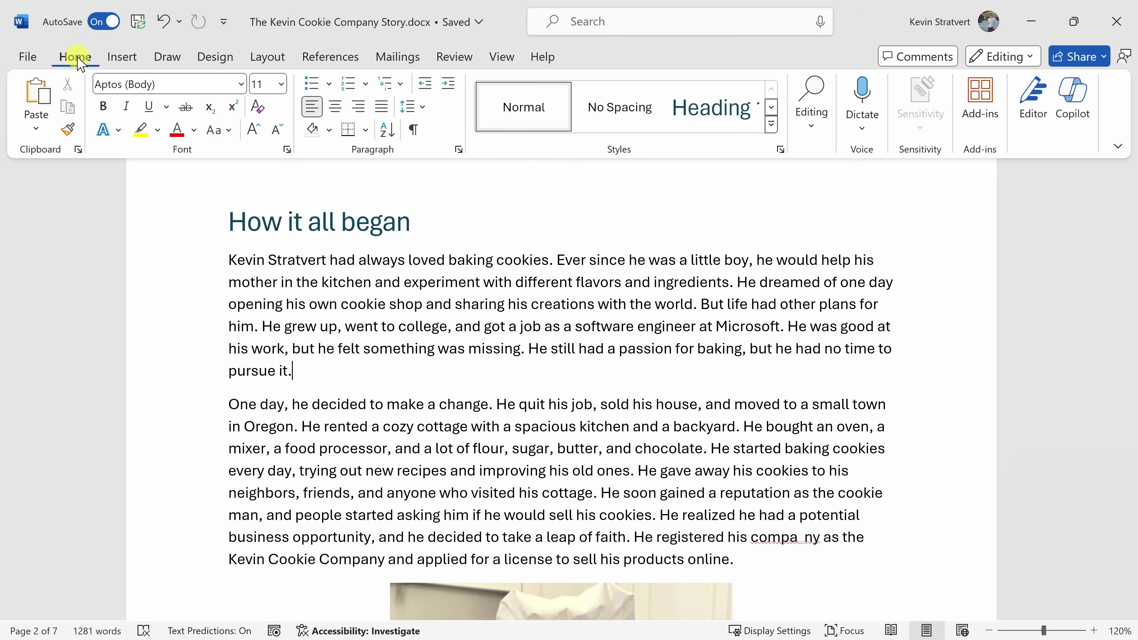
click(415, 135)
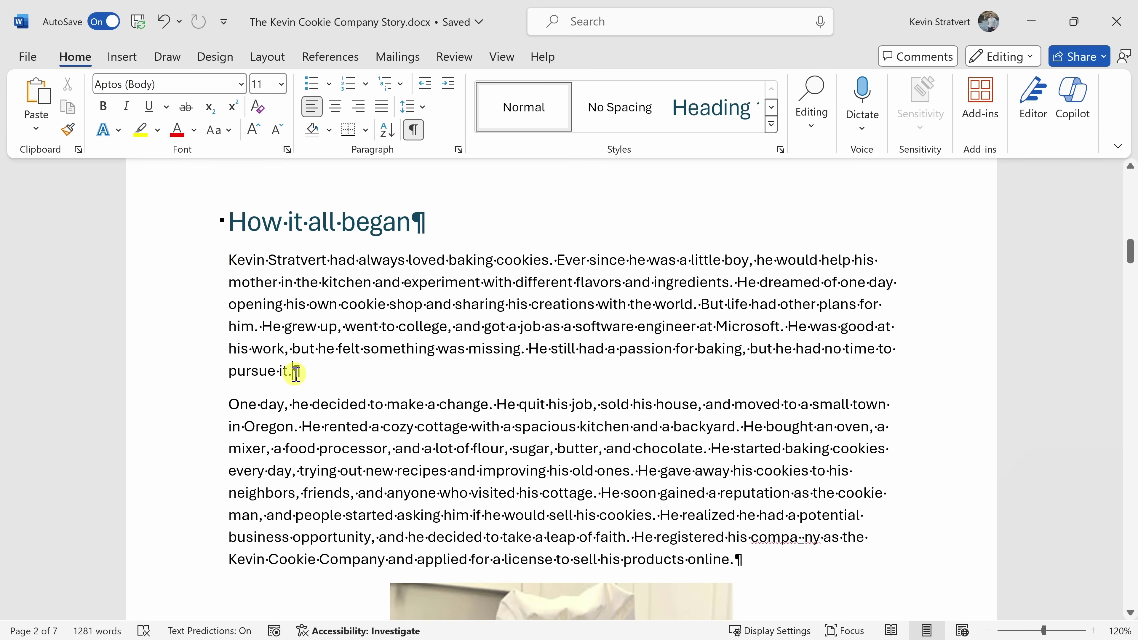
click(411, 135)
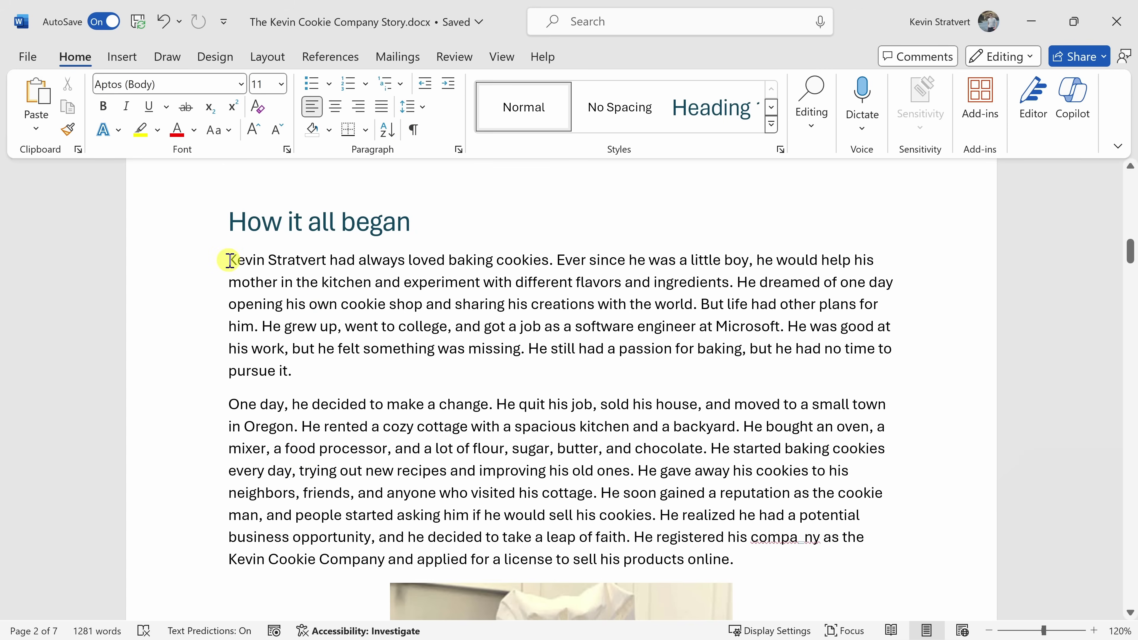
drag(228, 261, 352, 370)
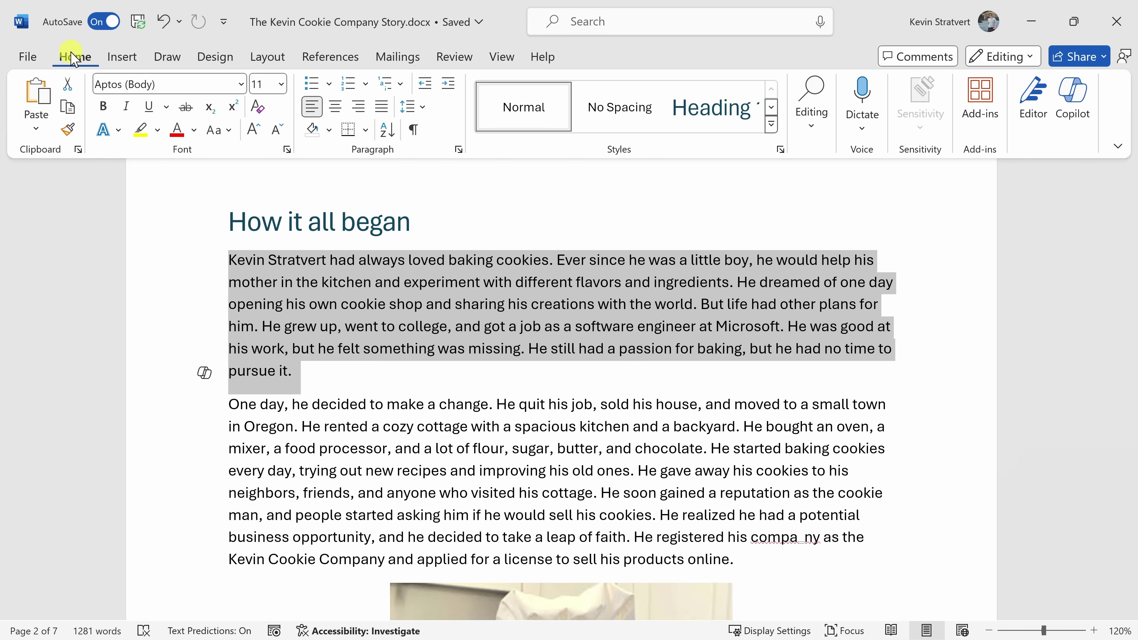
click(419, 117)
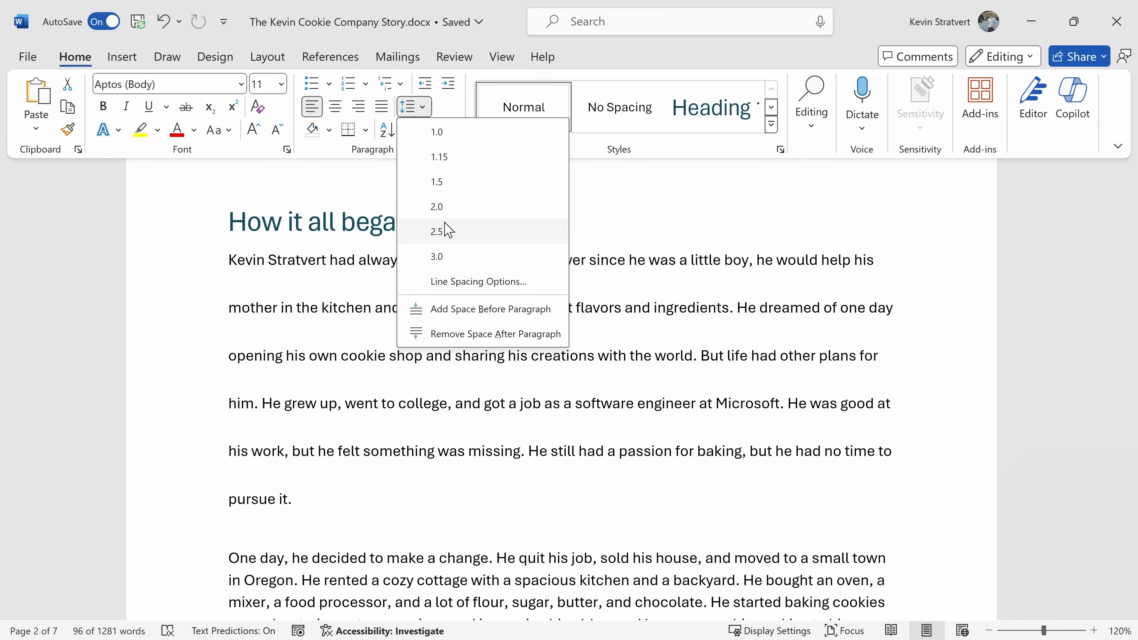
click(473, 287)
drag(588, 131, 532, 72)
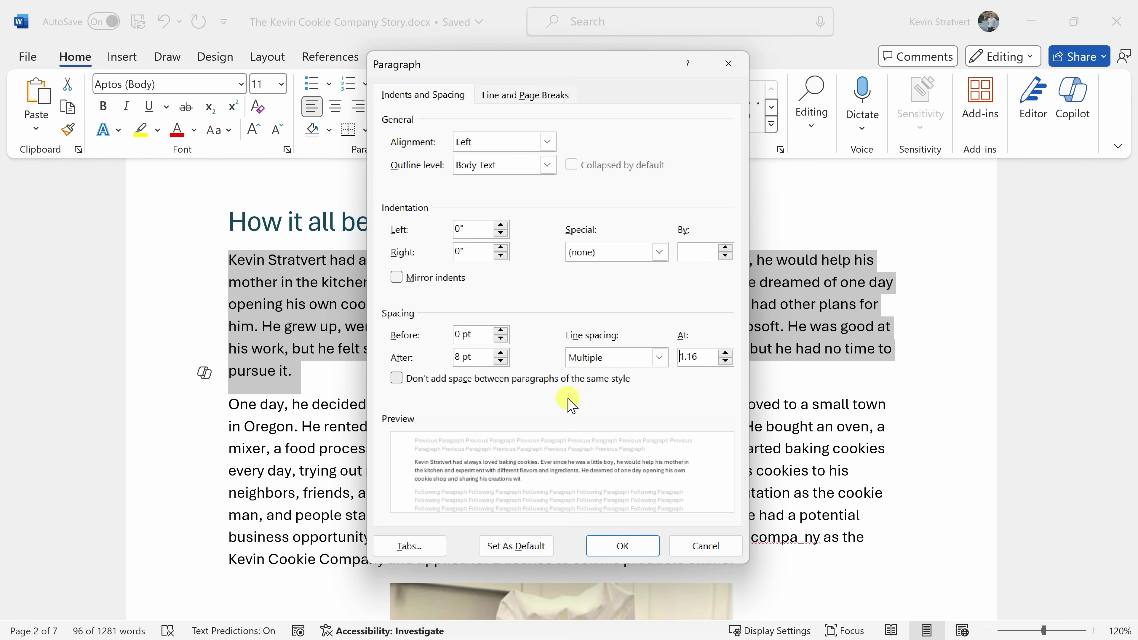
click(706, 547)
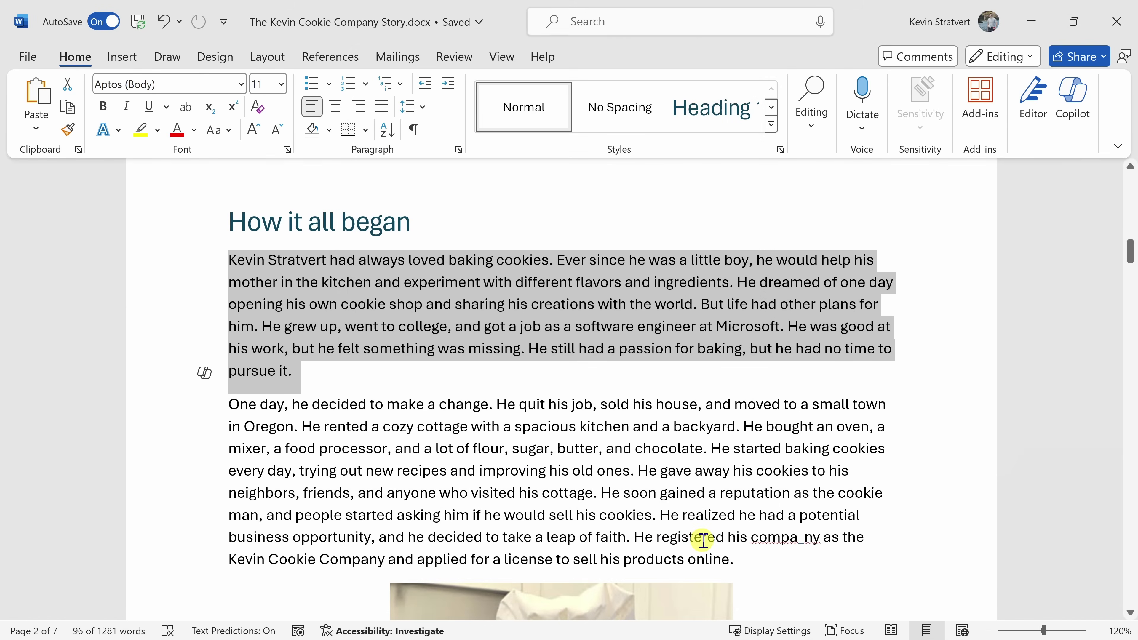
- Deselect the first paragraph, review the story down to 'How it grew', then expand the Styles gallery
click(706, 541)
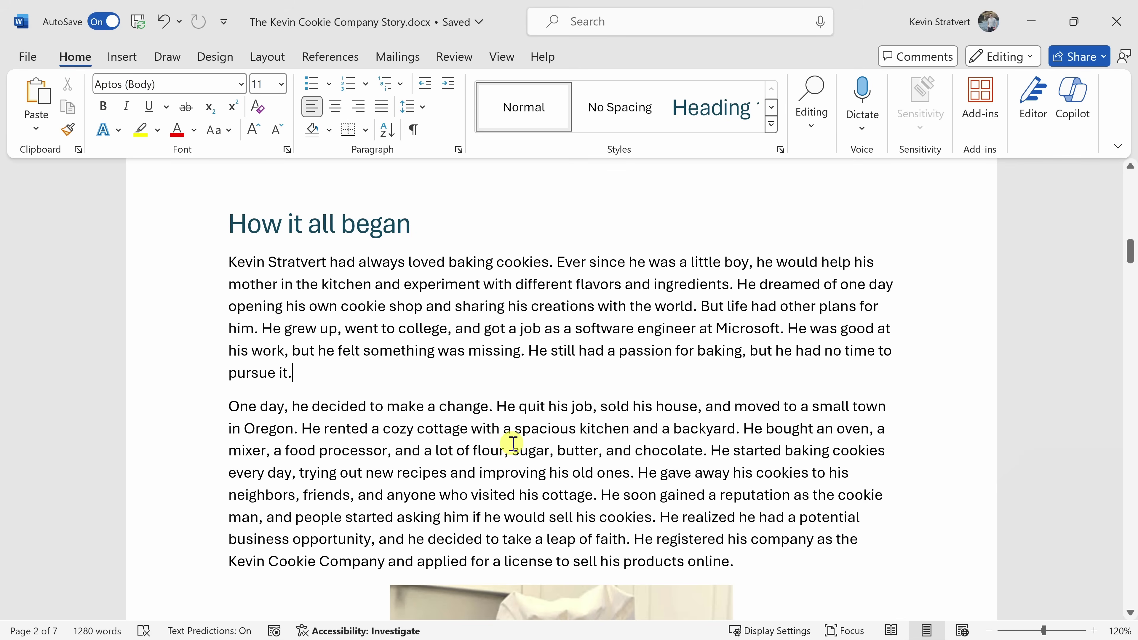
mouse_move(232, 234)
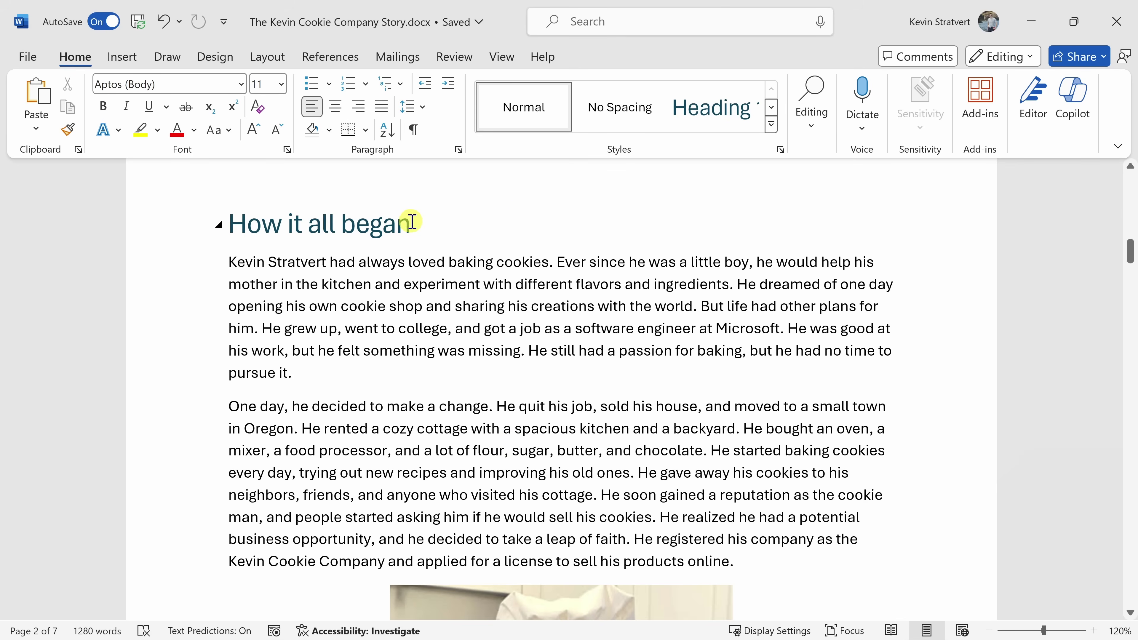
mouse_move(322, 231)
scroll(383, 350, down, 8)
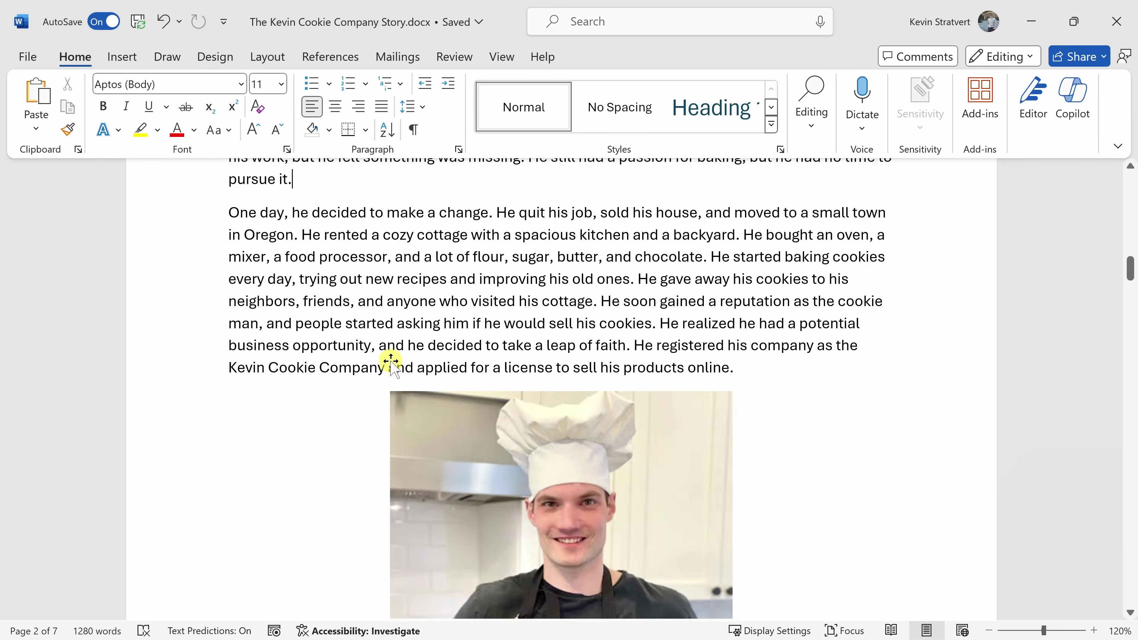
scroll(390, 353, down, 8)
mouse_move(294, 252)
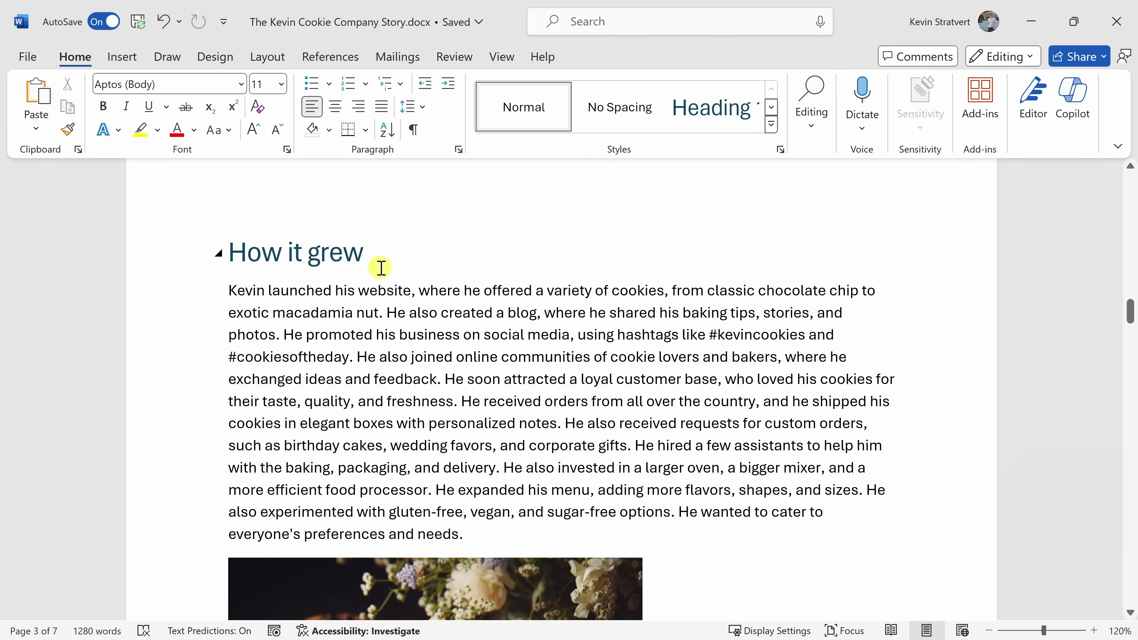
scroll(393, 332, up, 5)
scroll(390, 327, up, 10)
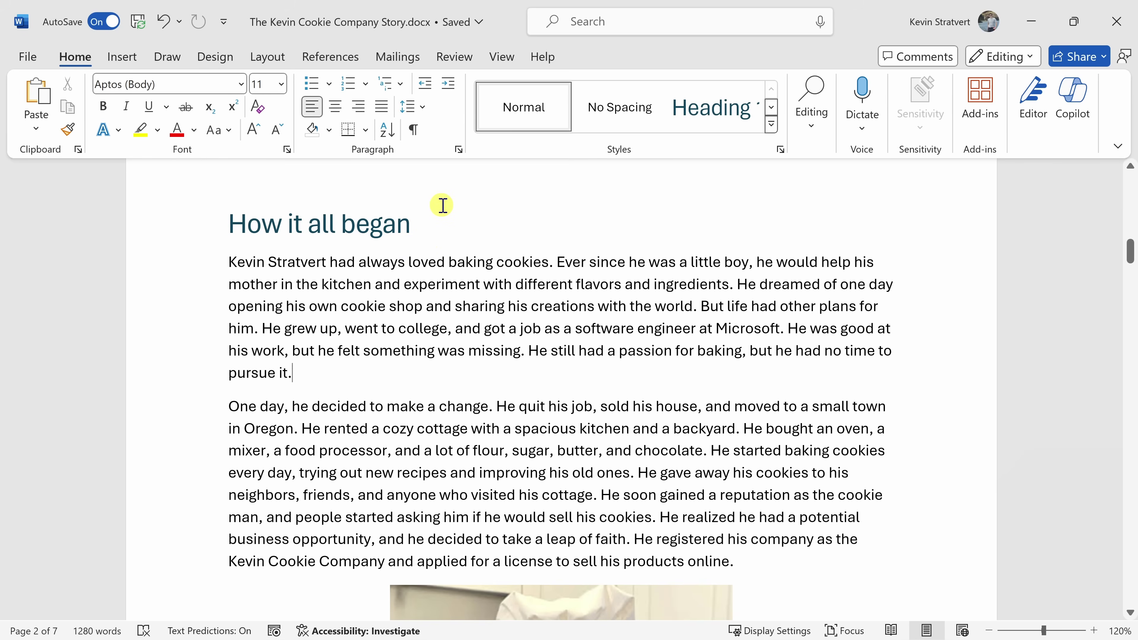
click(771, 125)
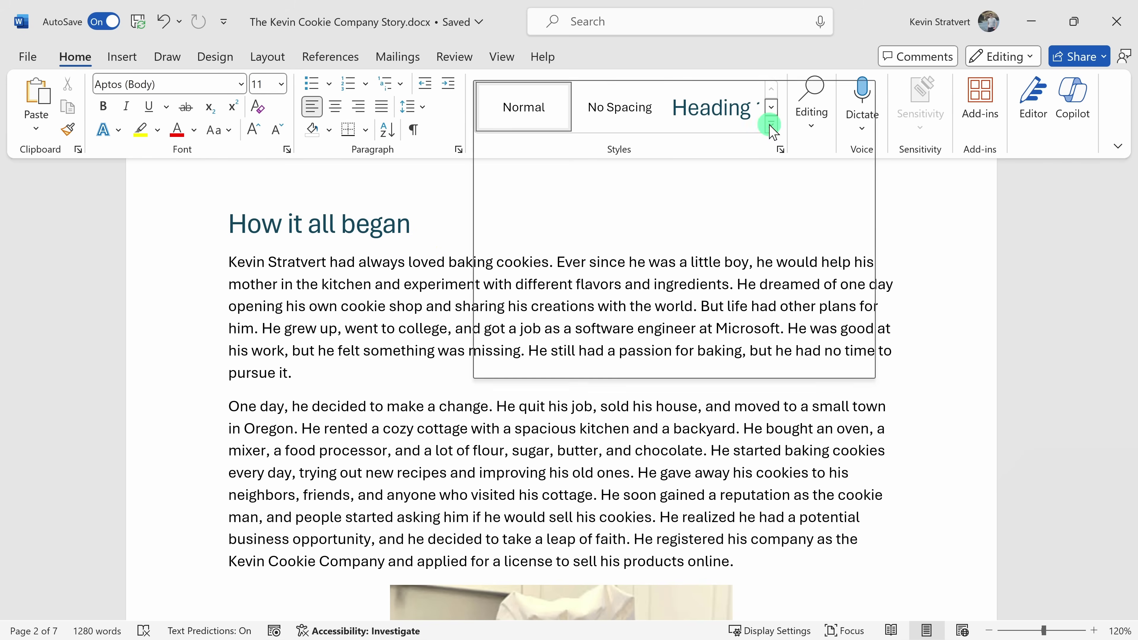
- Open Modify Style for Normal (Aptos Body 11 pt, Multiple 1.16, 8 pt after) and expand its Format options
click(695, 71)
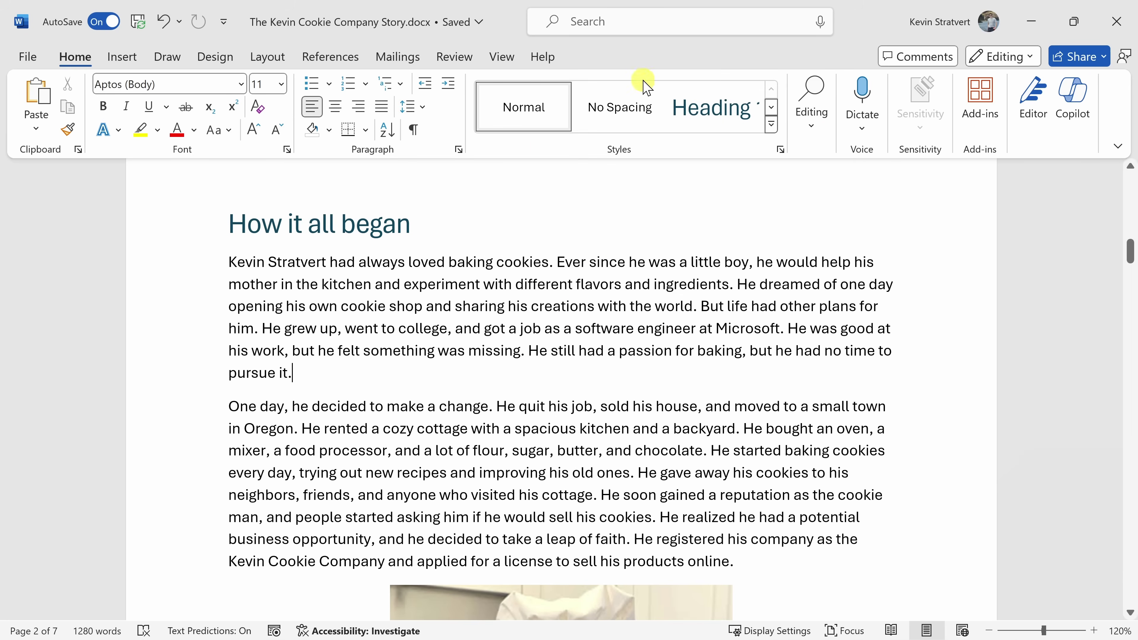
click(406, 361)
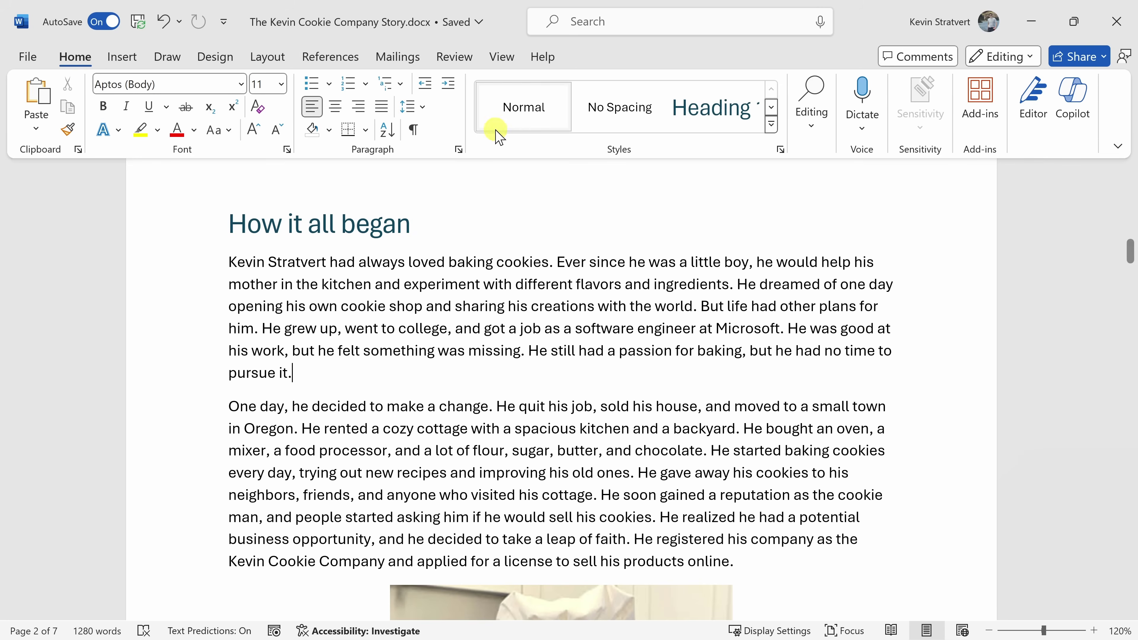
right_click(521, 121)
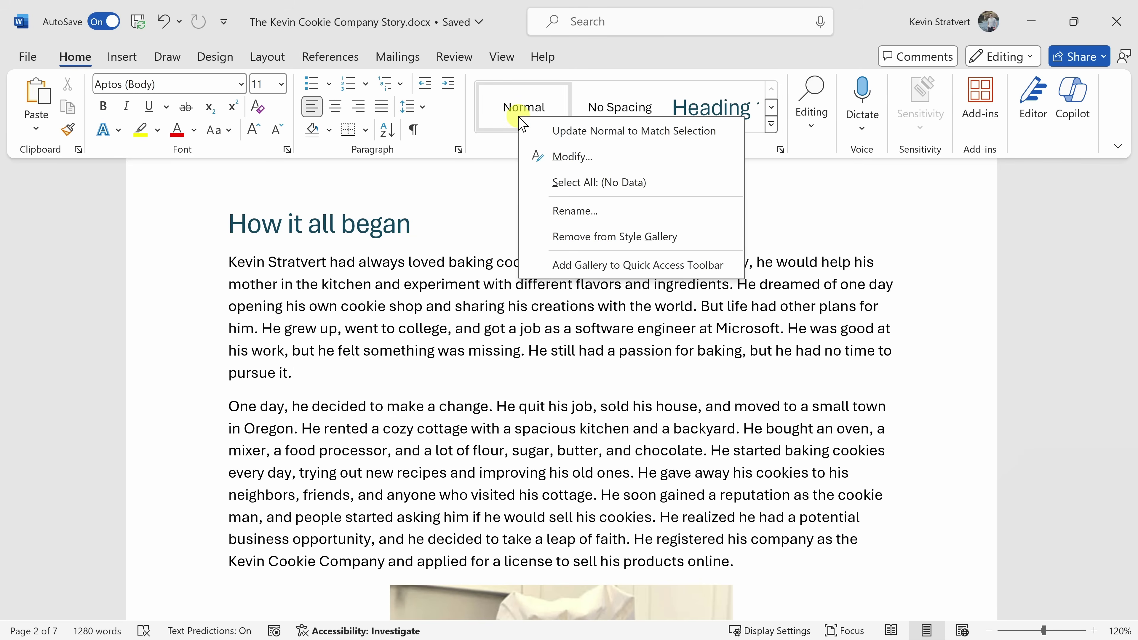
click(571, 167)
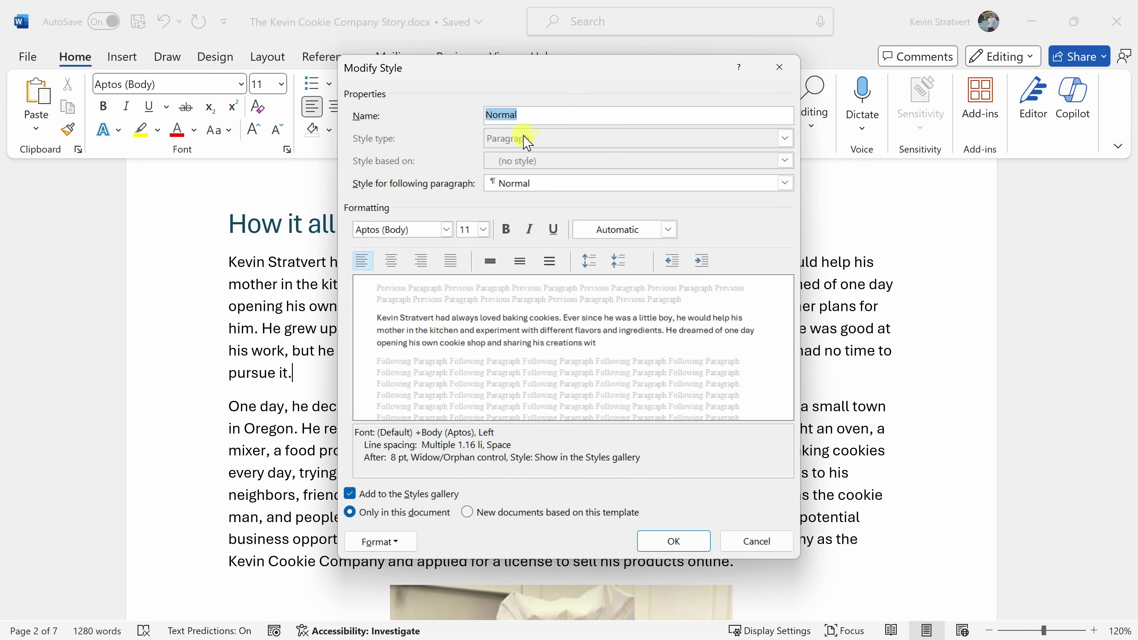
click(673, 260)
click(493, 263)
click(550, 262)
click(394, 542)
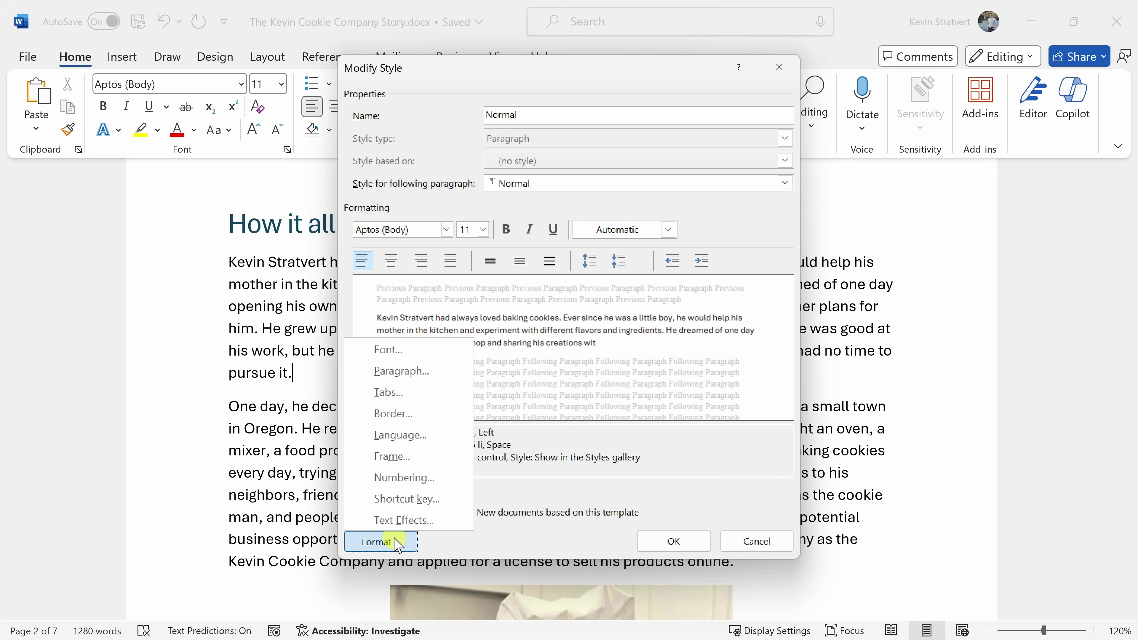
- Set the Normal style's paragraph line spacing to Double and confirm both Paragraph and Modify Style dialogs
click(401, 372)
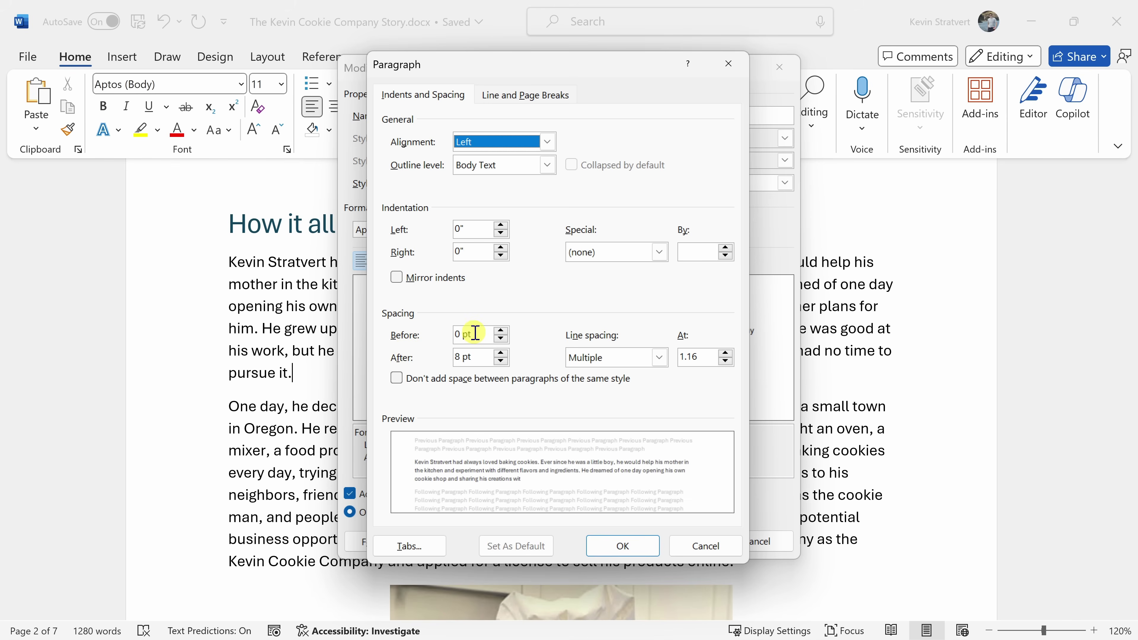
click(606, 359)
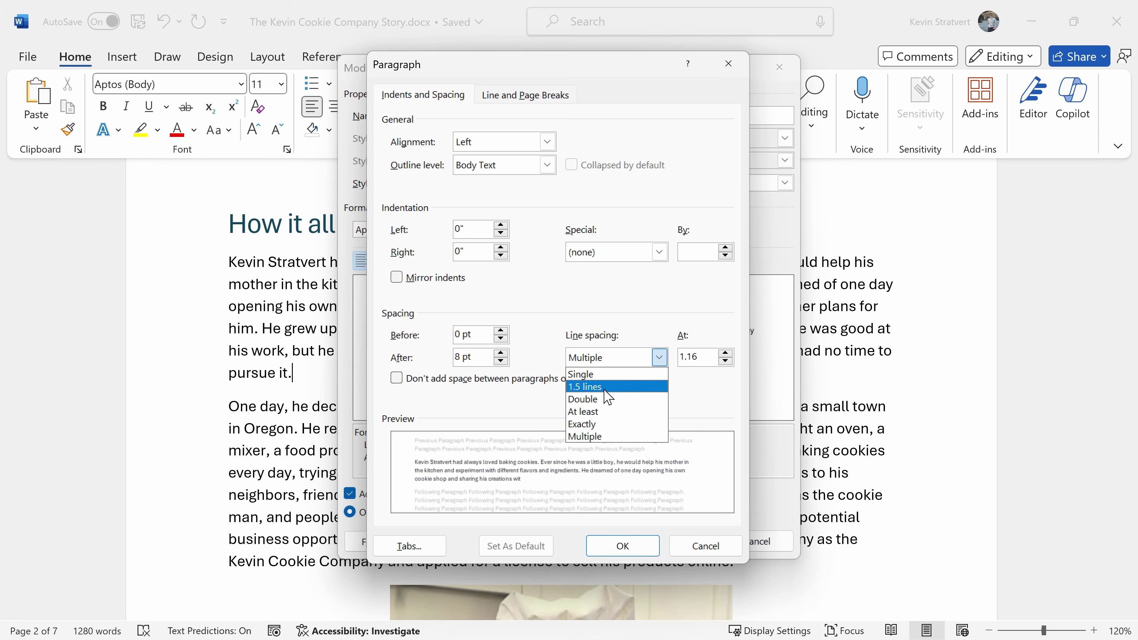
click(606, 400)
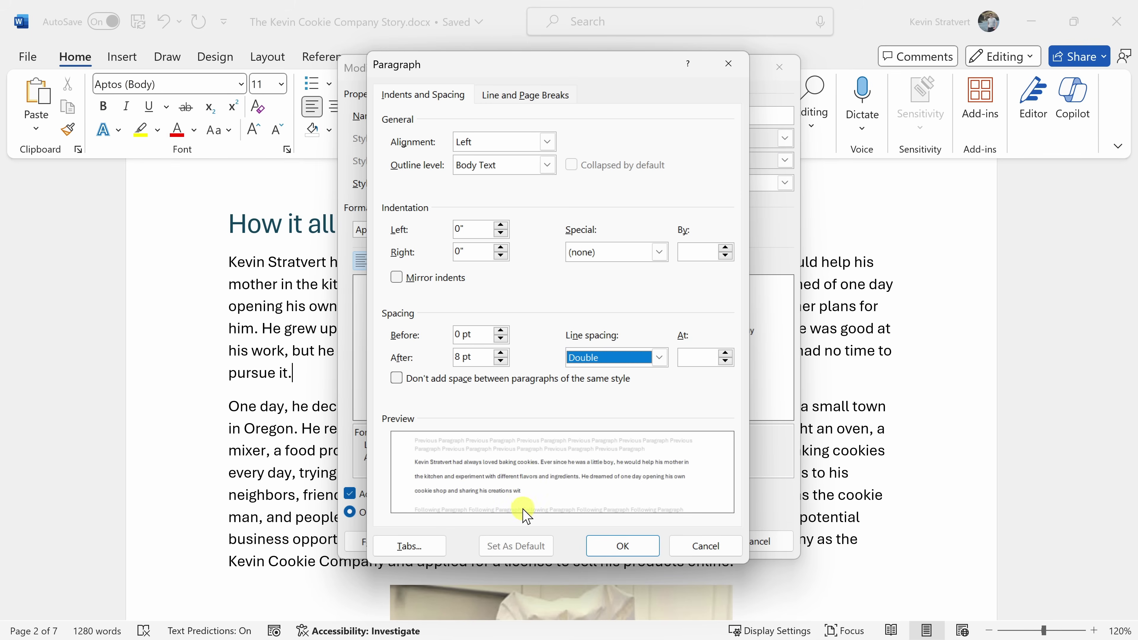
click(622, 546)
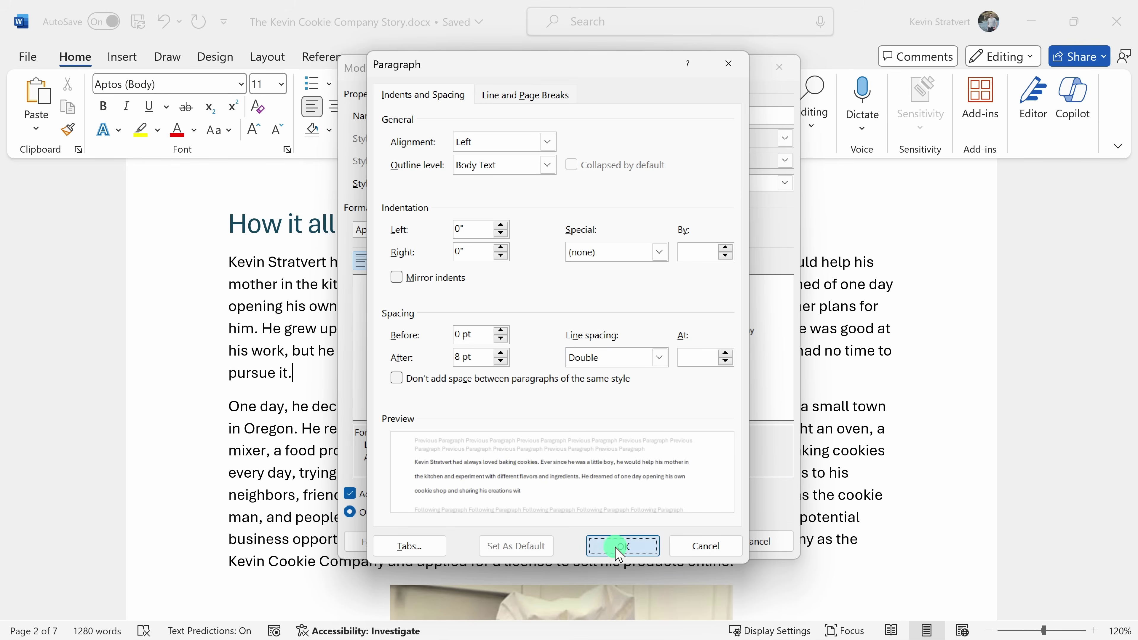
click(674, 542)
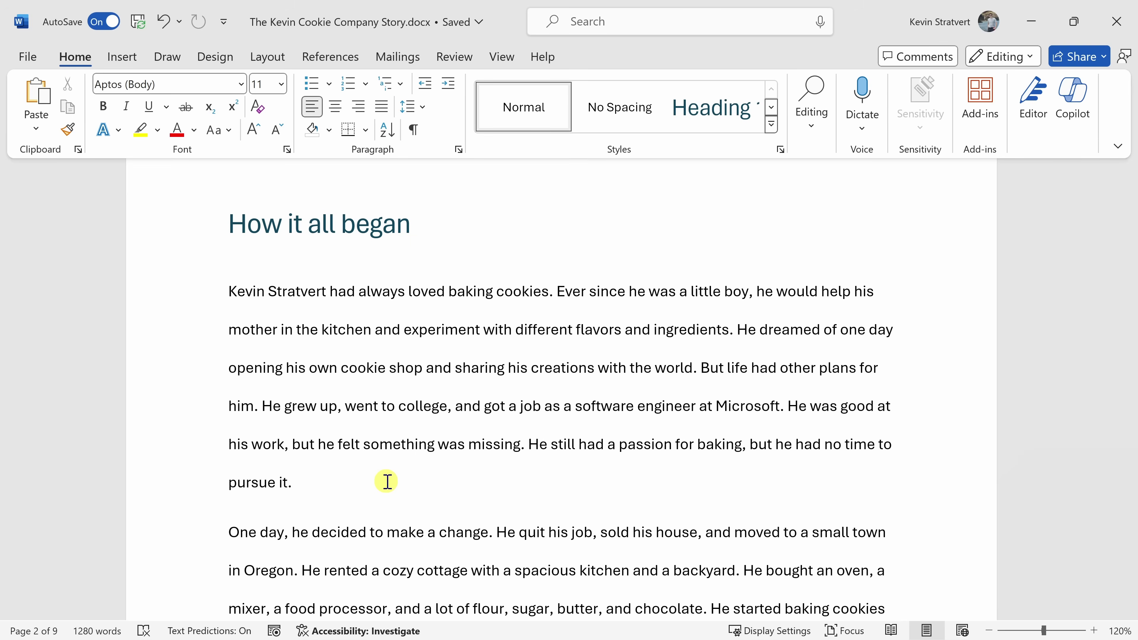
click(409, 106)
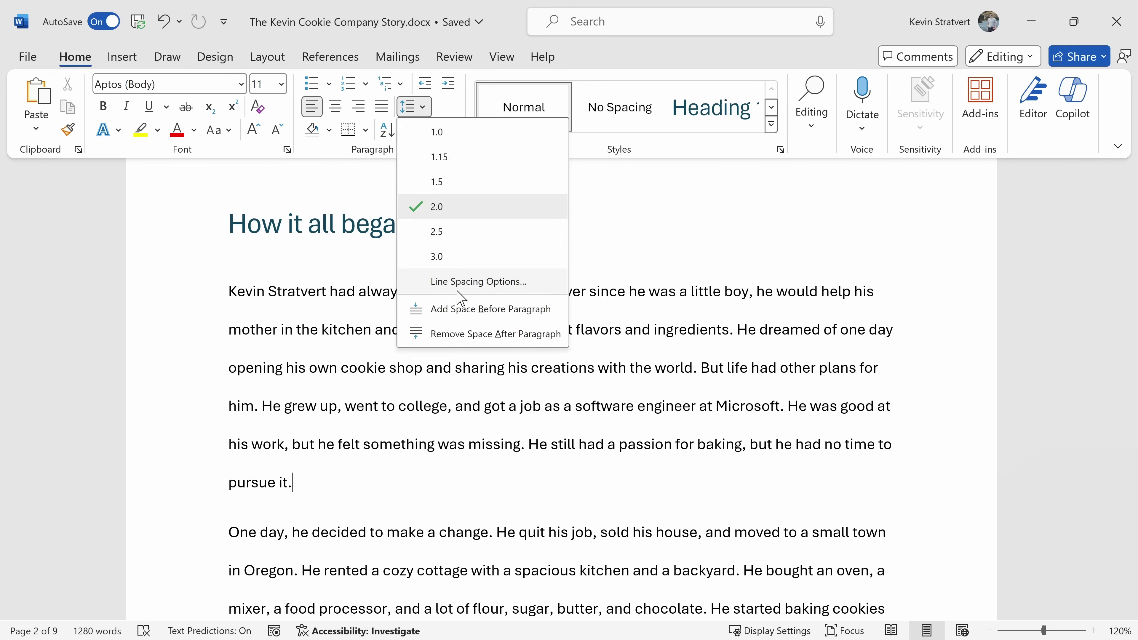
click(424, 107)
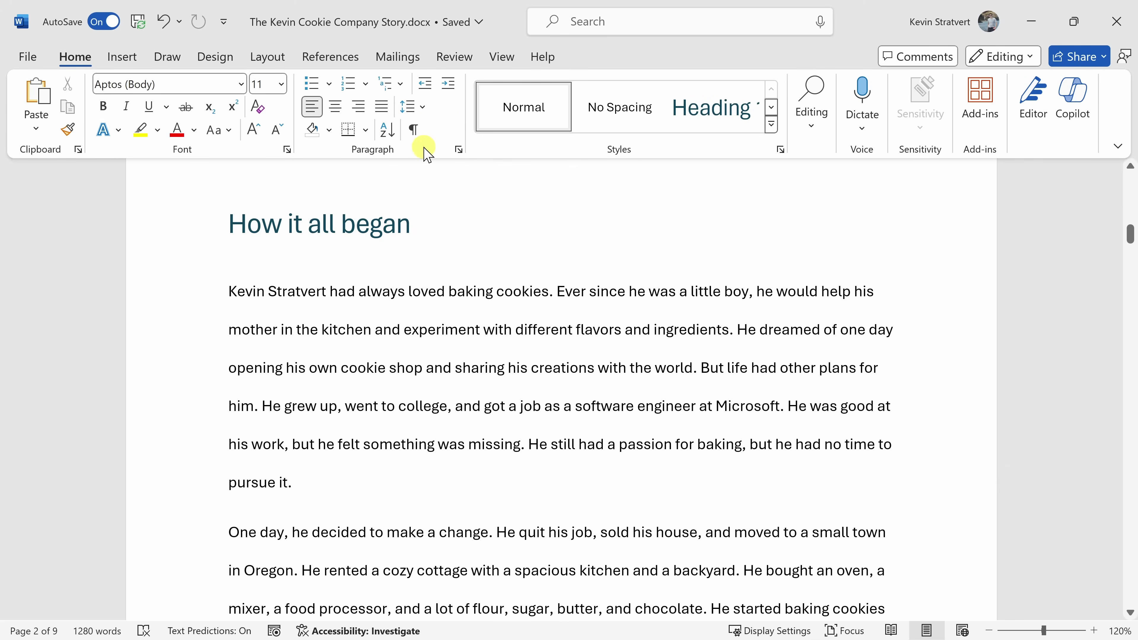
click(461, 151)
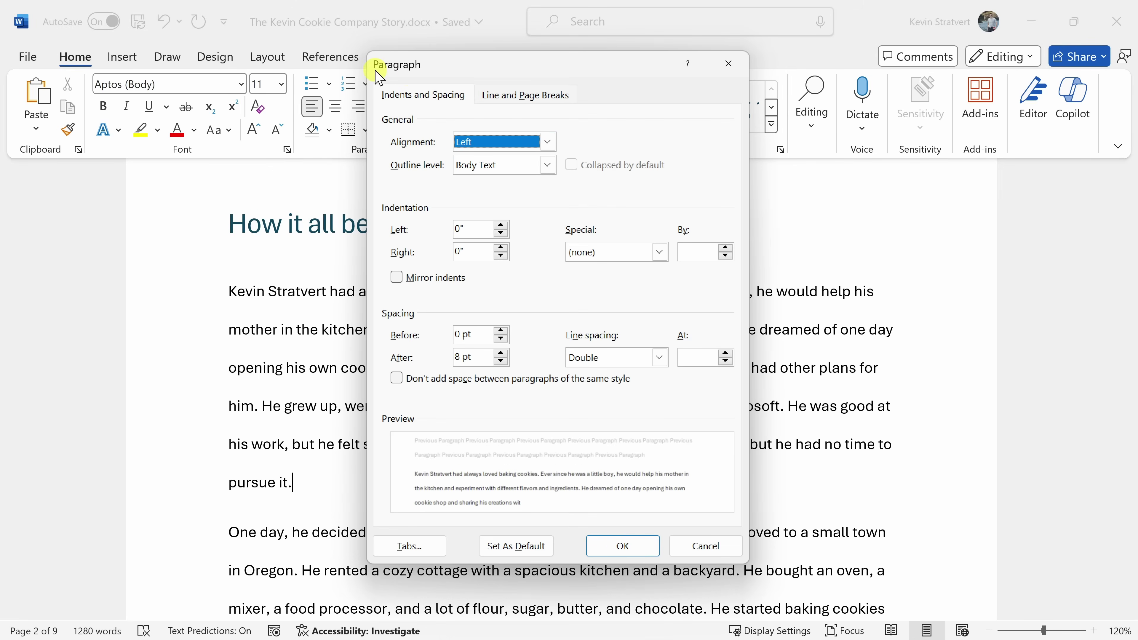